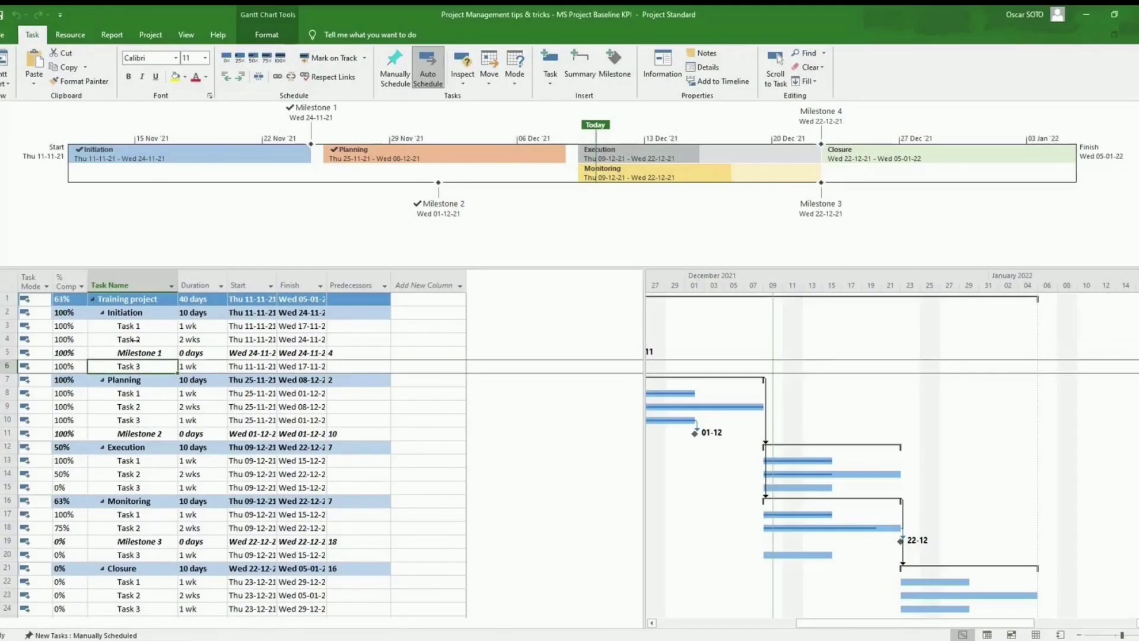
- Review the Task 1 and Milestone 1 rows, leaving Task 2 selected
click(136, 340)
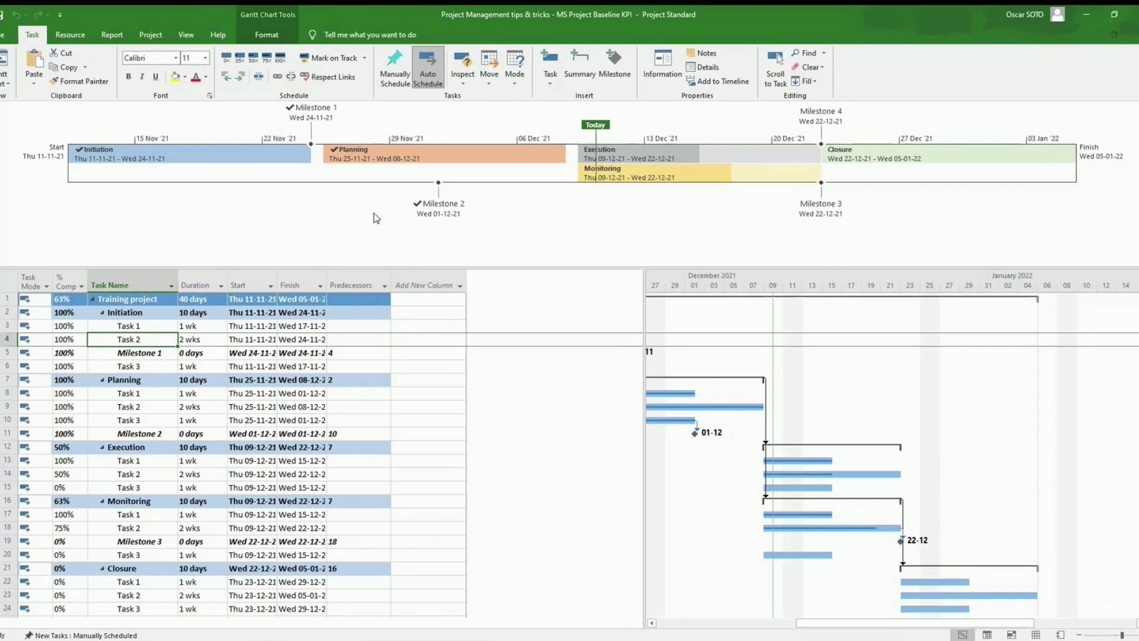
click(140, 328)
click(145, 340)
scroll(142, 519, down, 2)
scroll(141, 516, up, 2)
mouse_move(658, 173)
click(130, 358)
click(140, 337)
- Save the default Baseline for the entire project from the Project tab's Set Baseline dialog
click(150, 36)
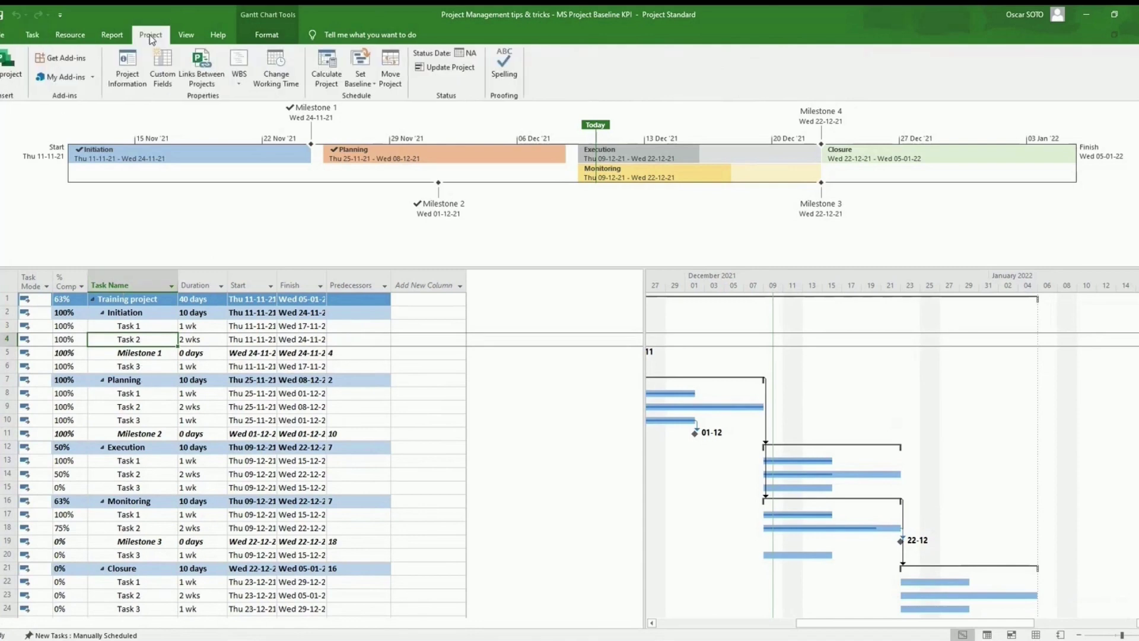
click(361, 83)
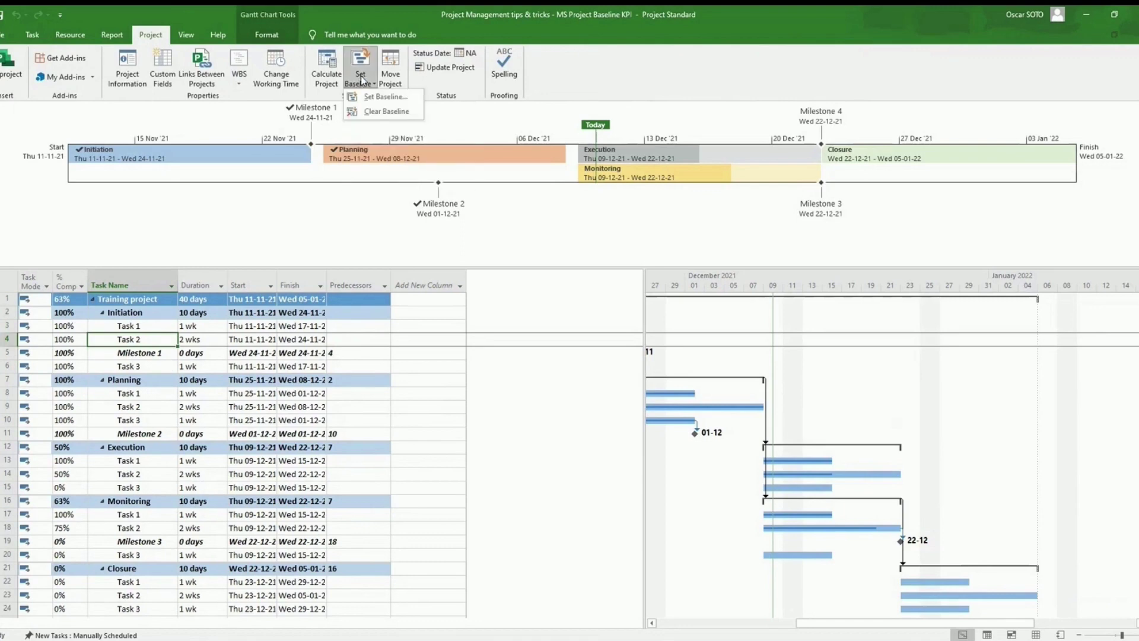
click(382, 97)
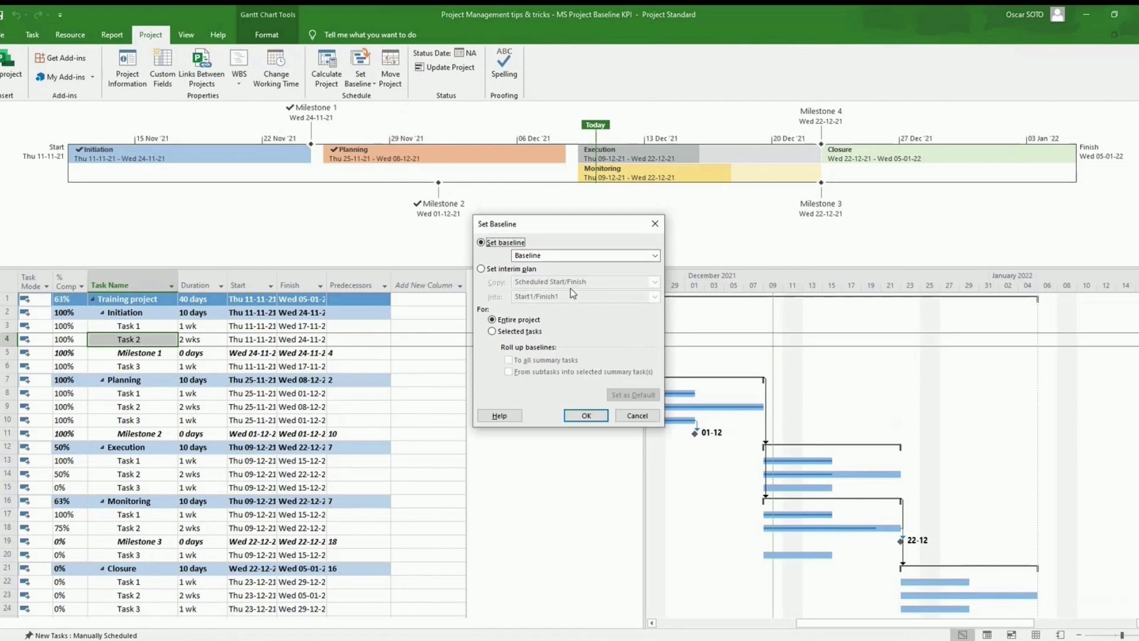
click(553, 257)
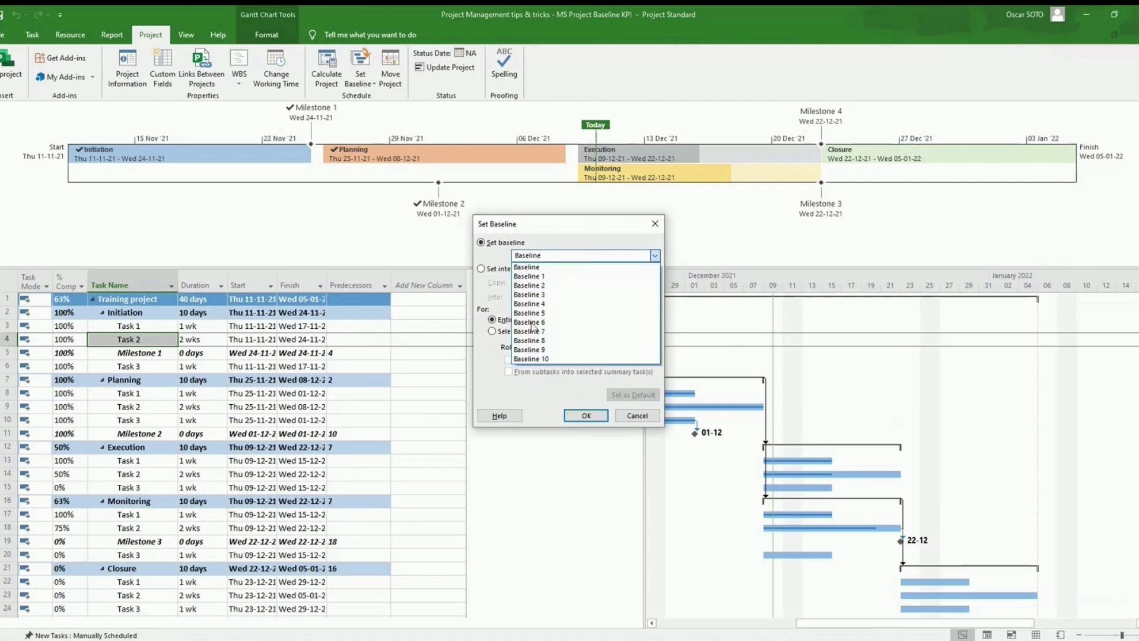
click(537, 268)
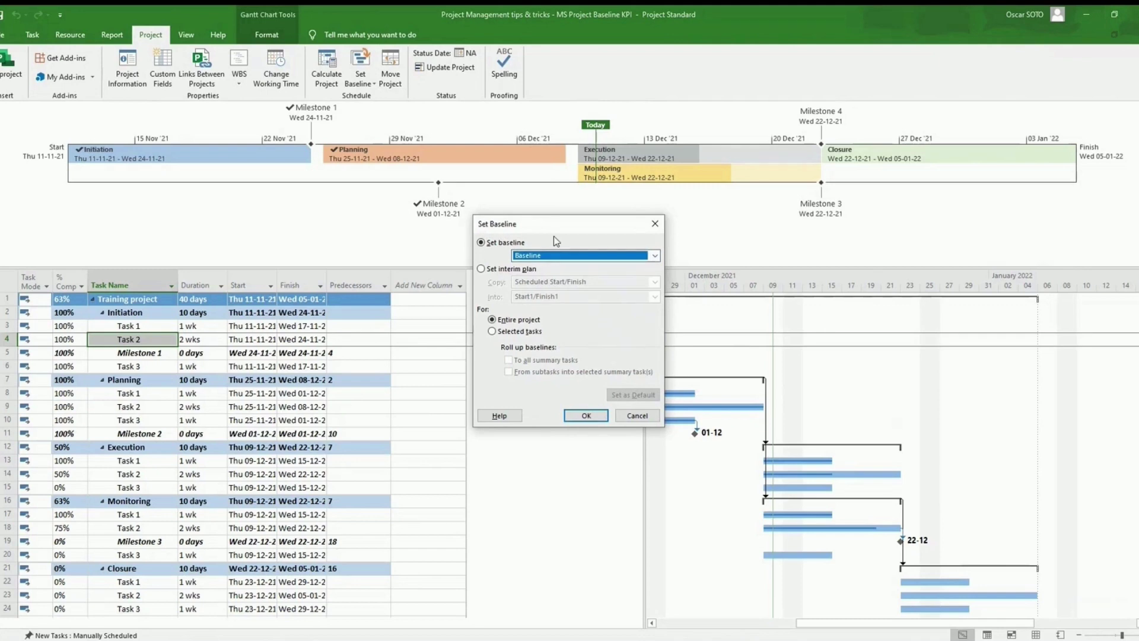
click(587, 416)
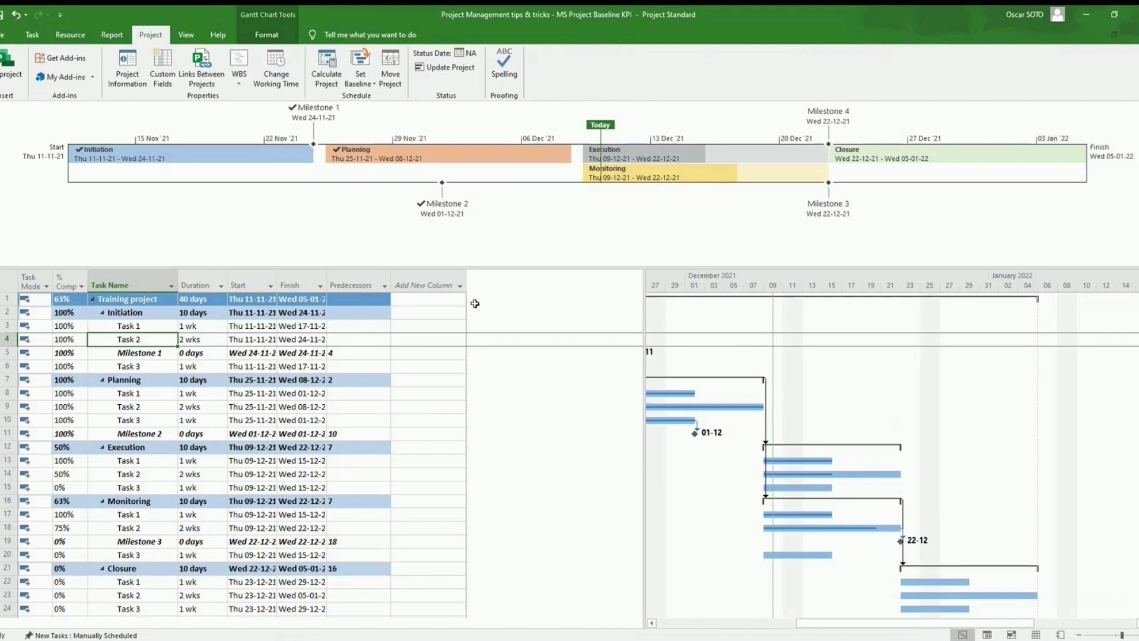
- Add Baseline Start and Baseline Finish columns by searching 'baseline' in Add New Column
click(428, 282)
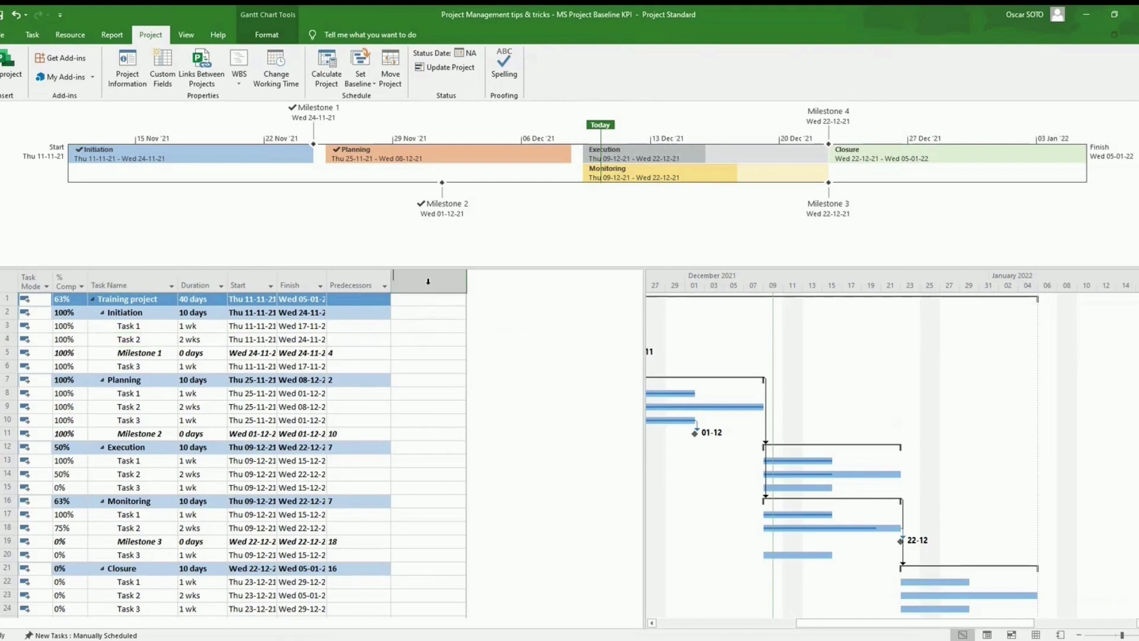
text(b)
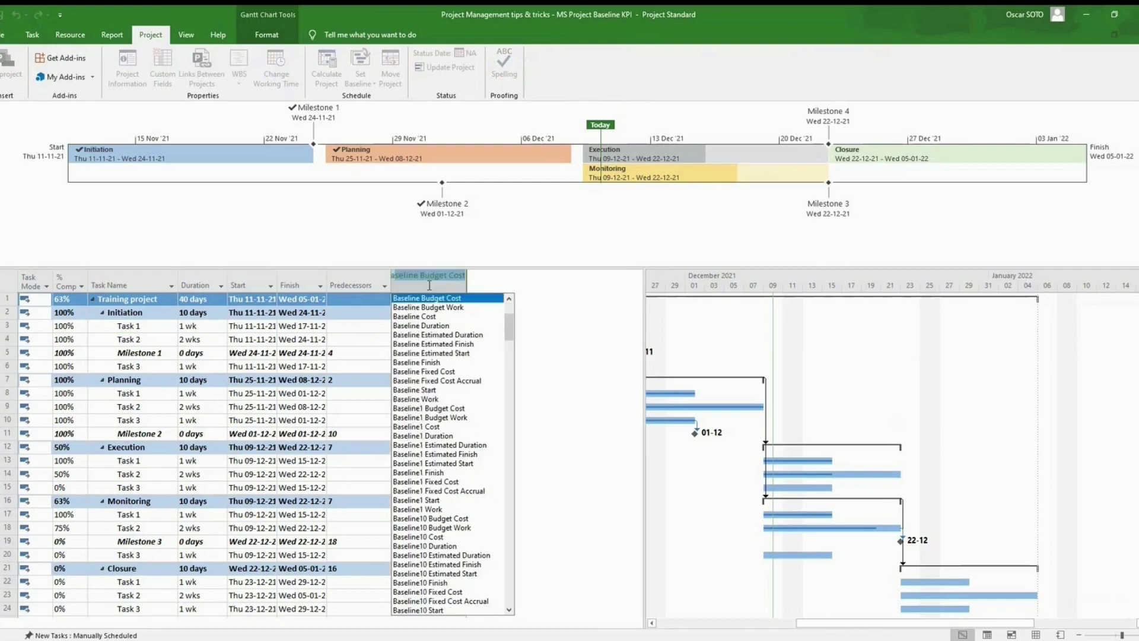
text(asline)
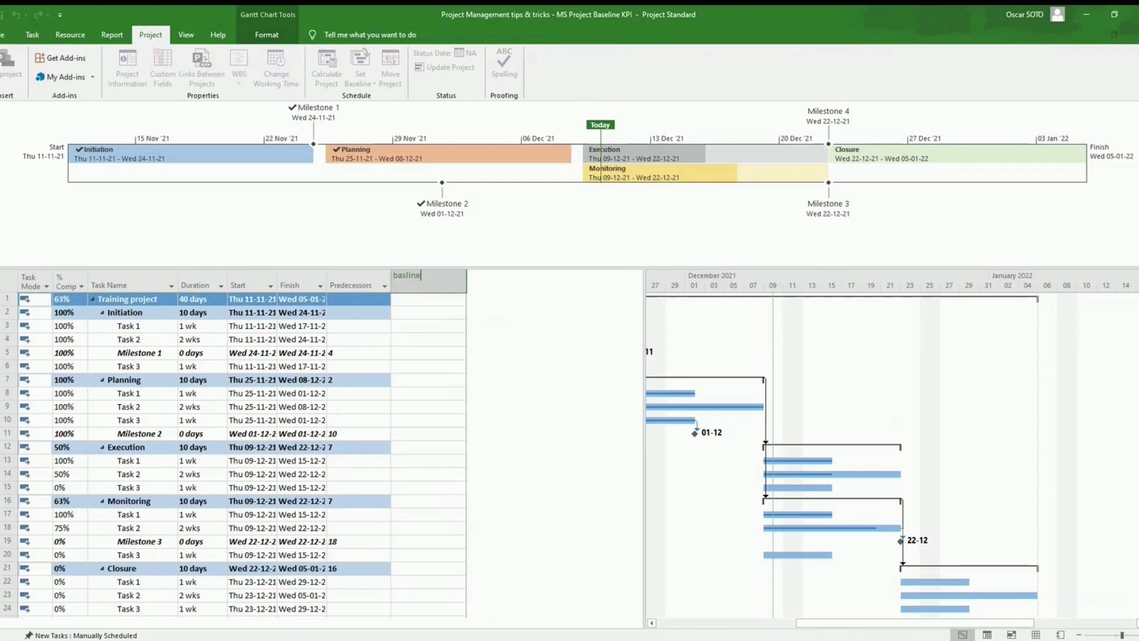
key(BackSpace)
key(BackSpace)
key(BackSpace)
key(BackSpace)
text(e)
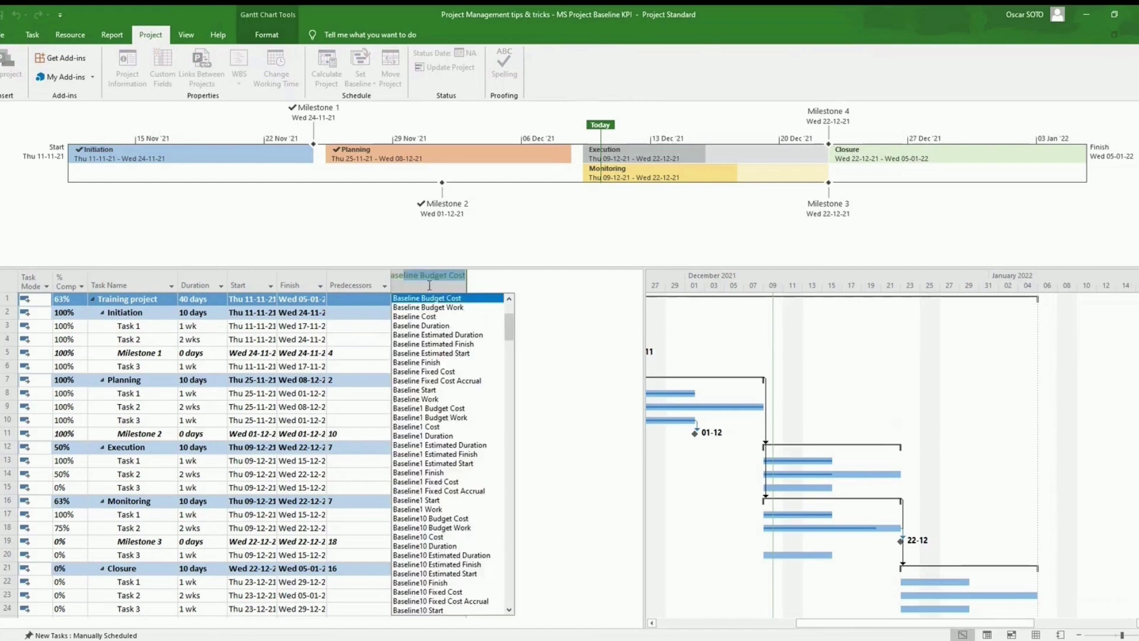
text(line)
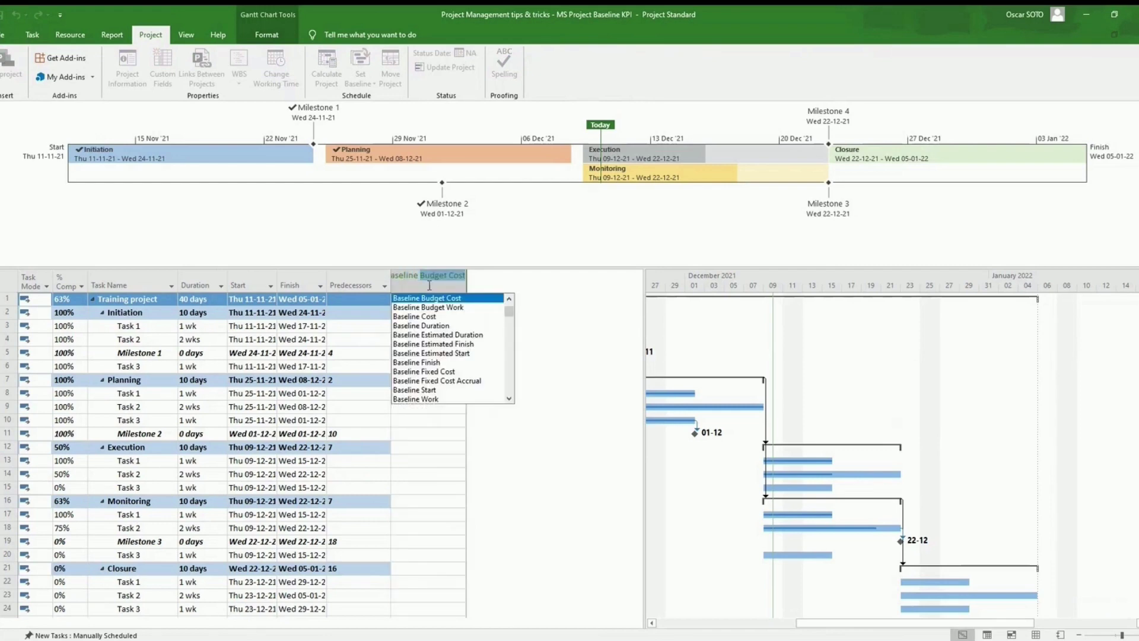
click(418, 389)
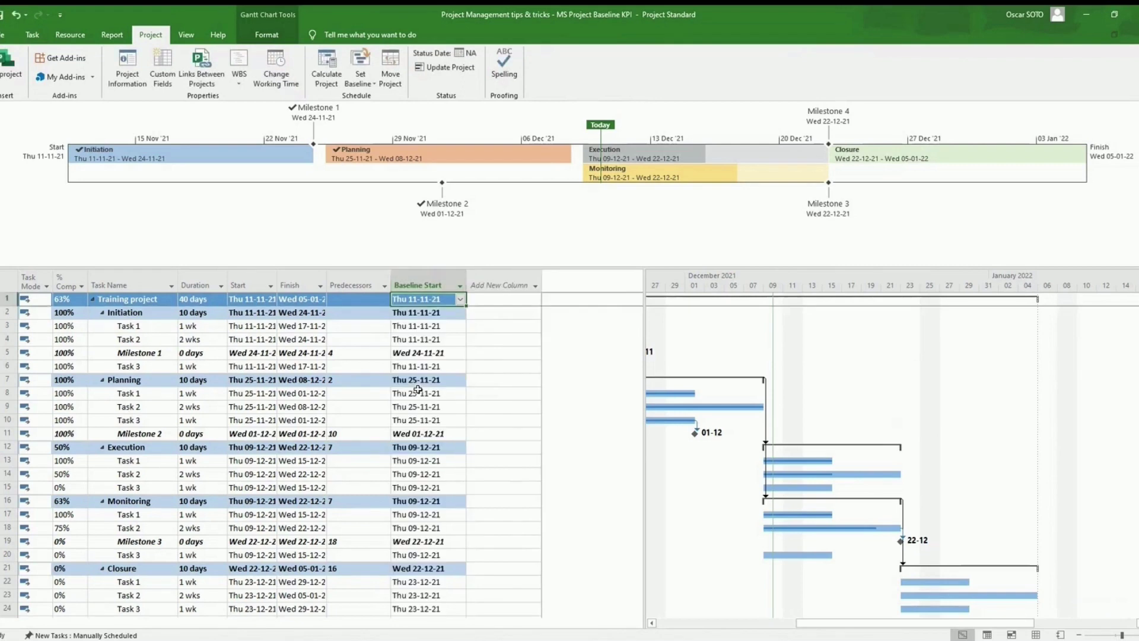
click(514, 287)
text(Baseline Budget Cost)
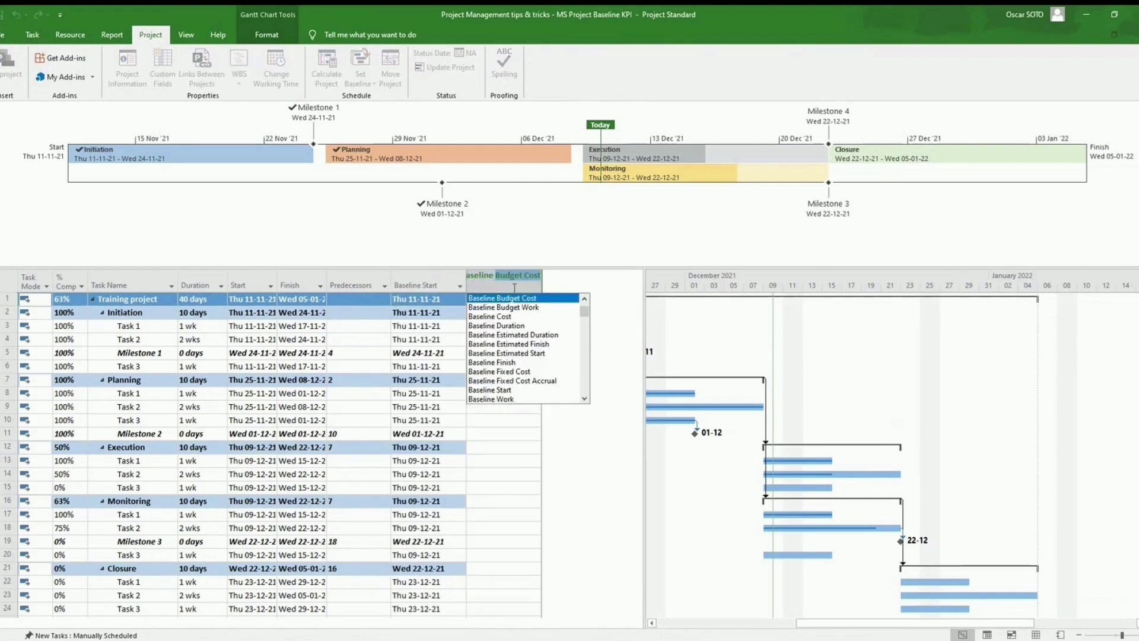
click(492, 363)
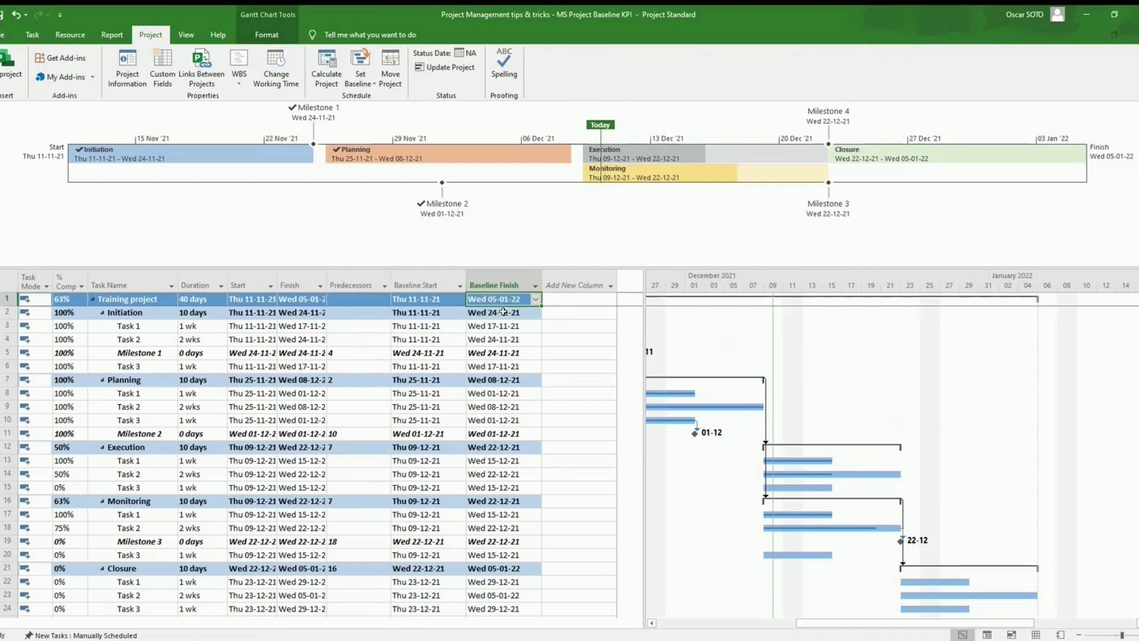
- Add a Duration1 column by searching 'duration', then open its header context menu
click(573, 283)
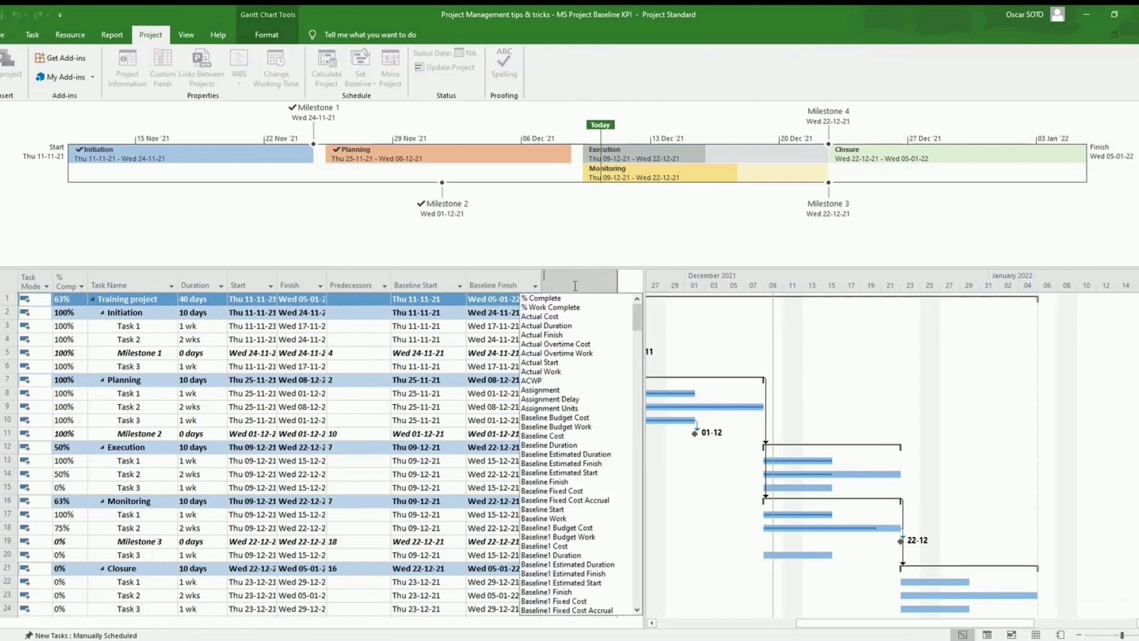
text(duration)
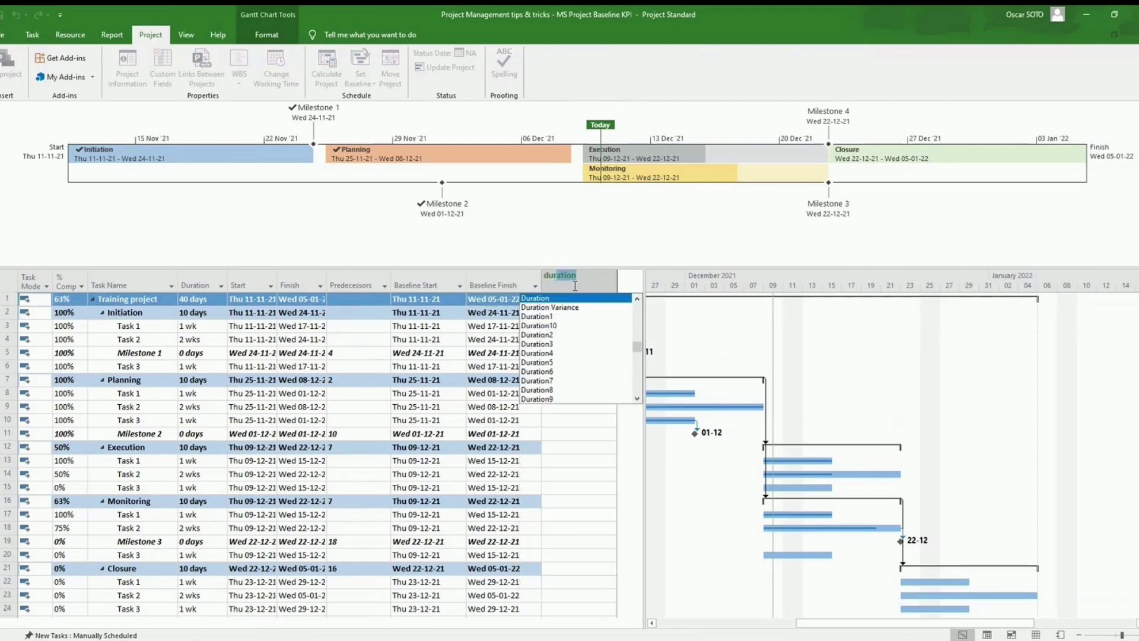
click(537, 318)
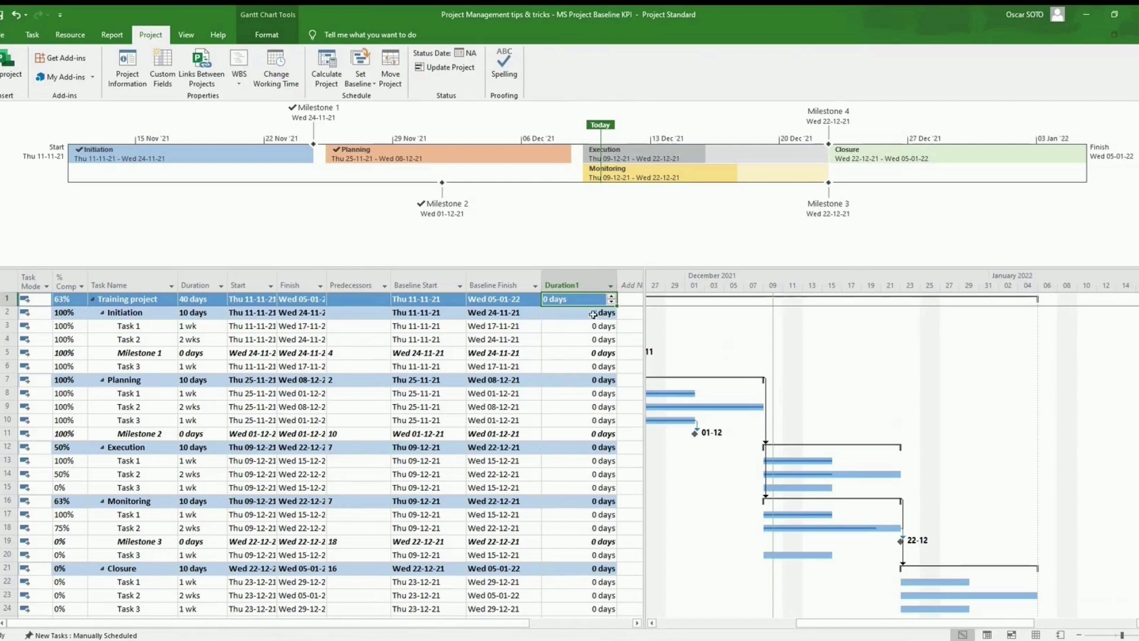
right_click(573, 283)
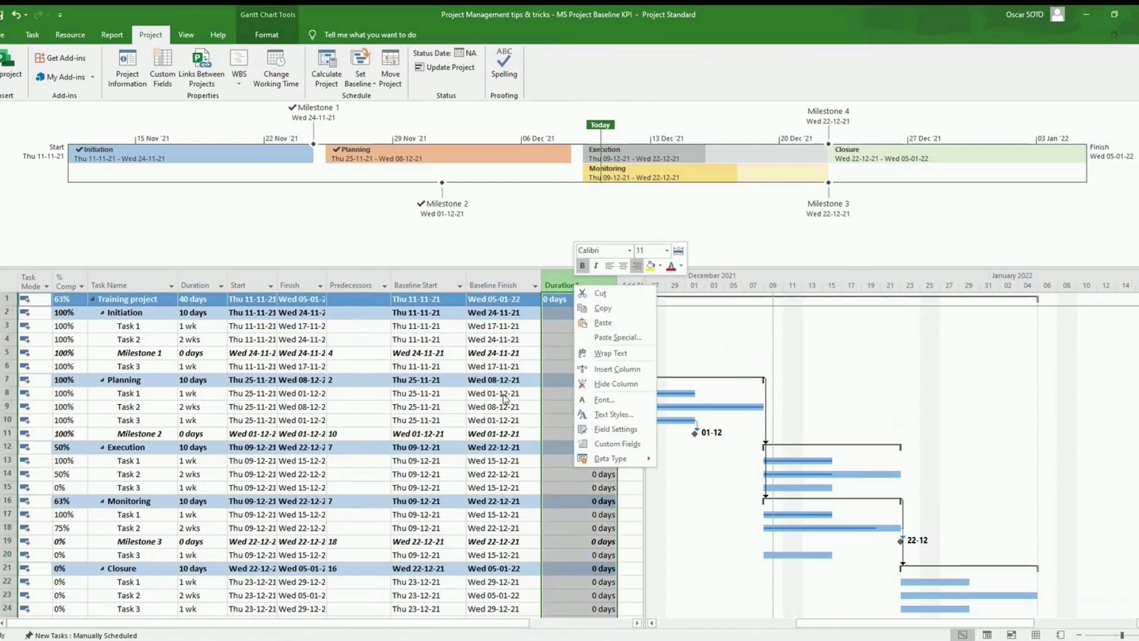
- In Custom Fields, rename the Duration1 field to 'Baseline KPI'
click(619, 445)
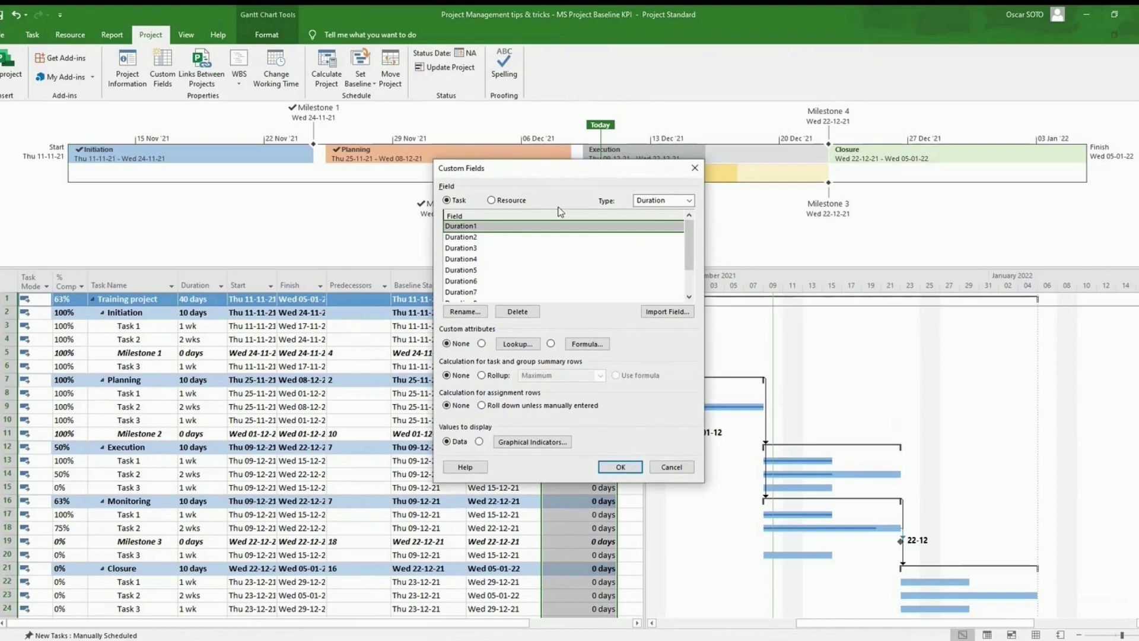
click(465, 313)
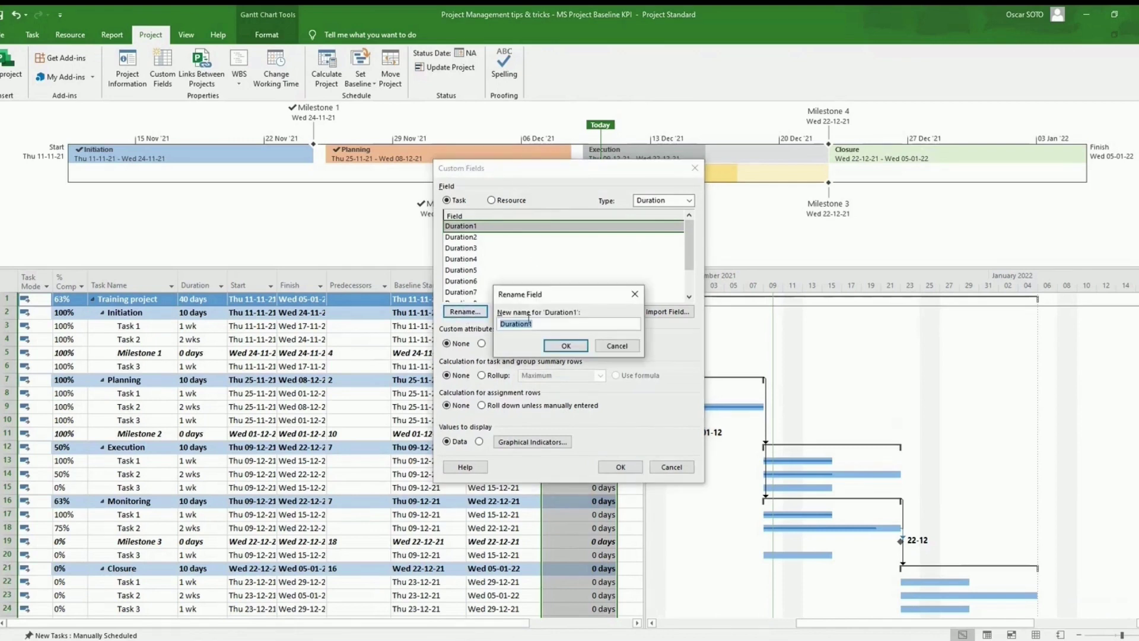
text(Baseline KPI)
click(564, 346)
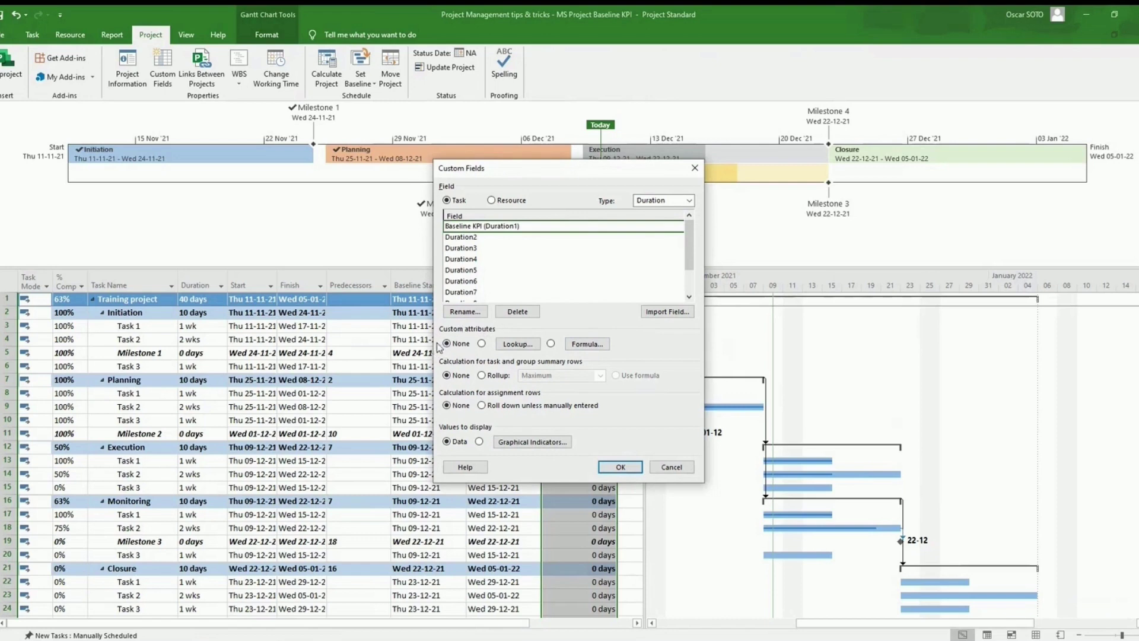
- Give Baseline KPI the formula [Finish Variance], accepting warnings, and display graphical indicators
click(551, 343)
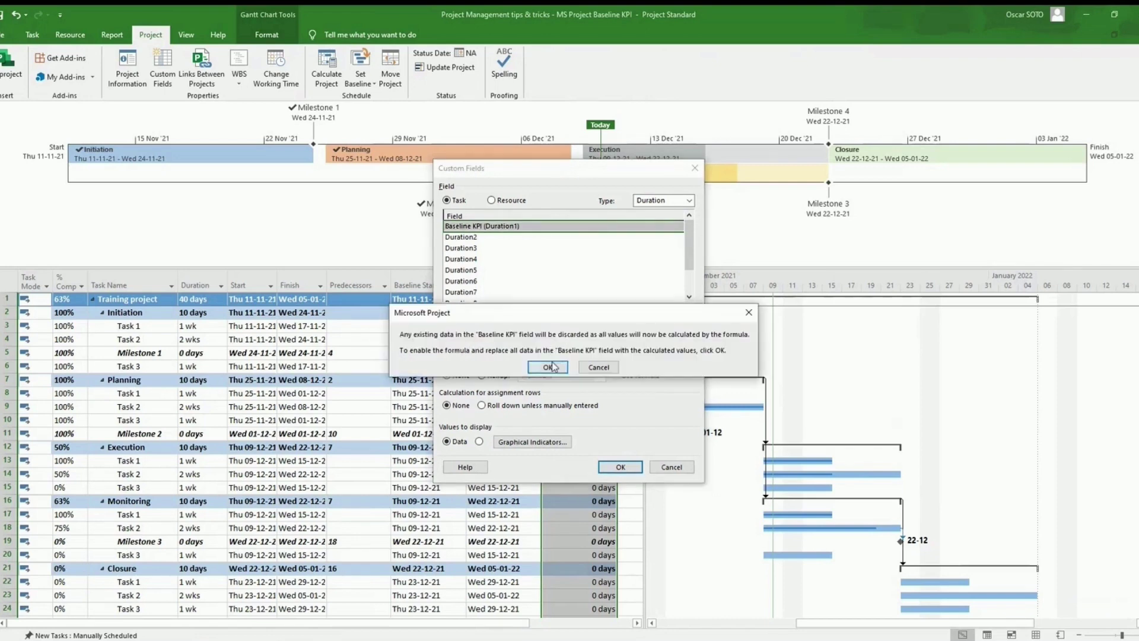
key(Return)
click(586, 344)
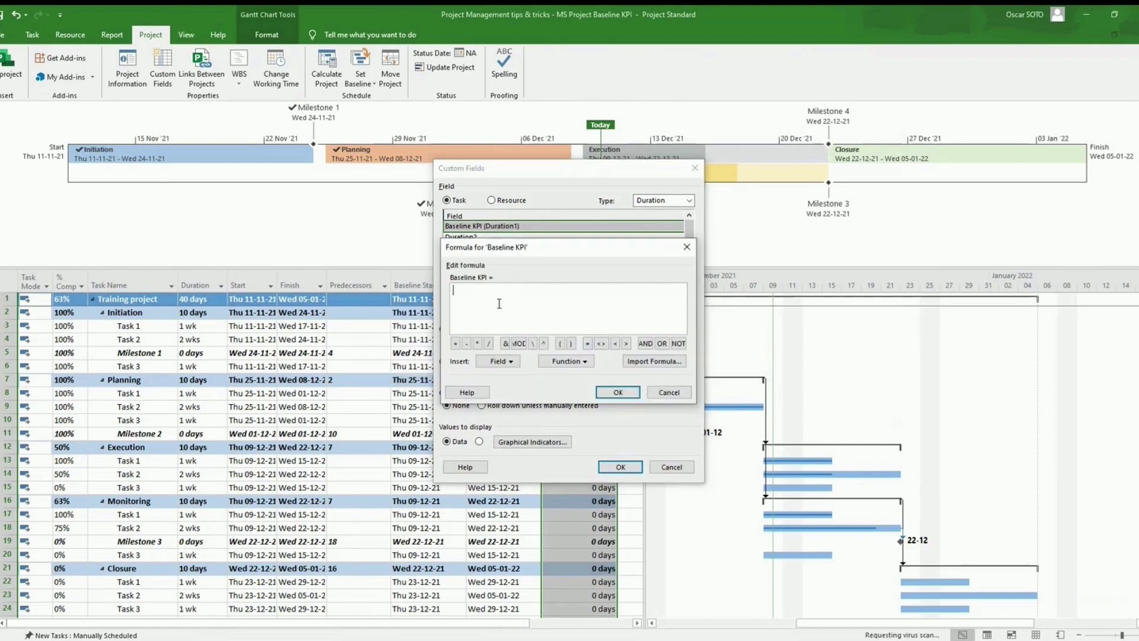
text([Finish Variance])
click(624, 393)
click(558, 379)
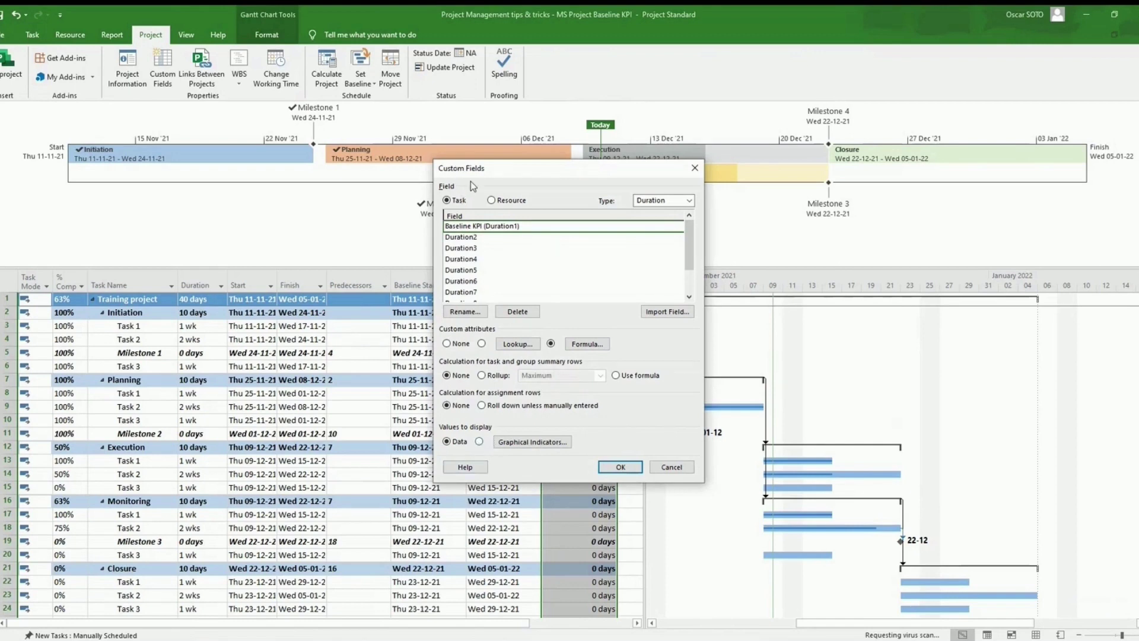
click(480, 442)
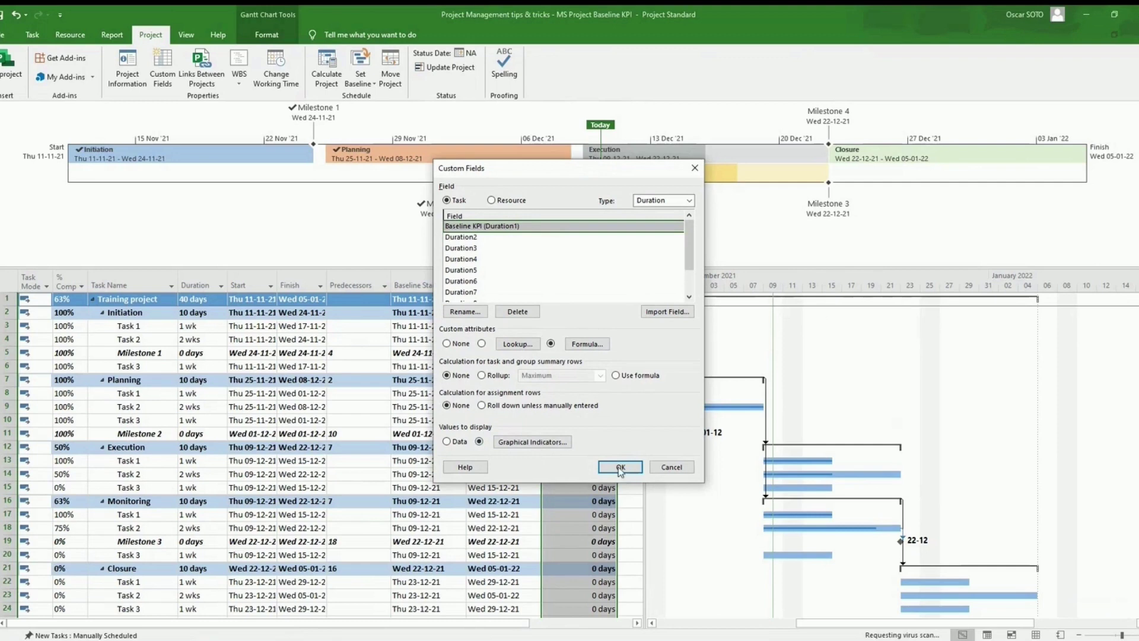
- Add the first indicator test: is greater than 5d shows a red circle
click(545, 444)
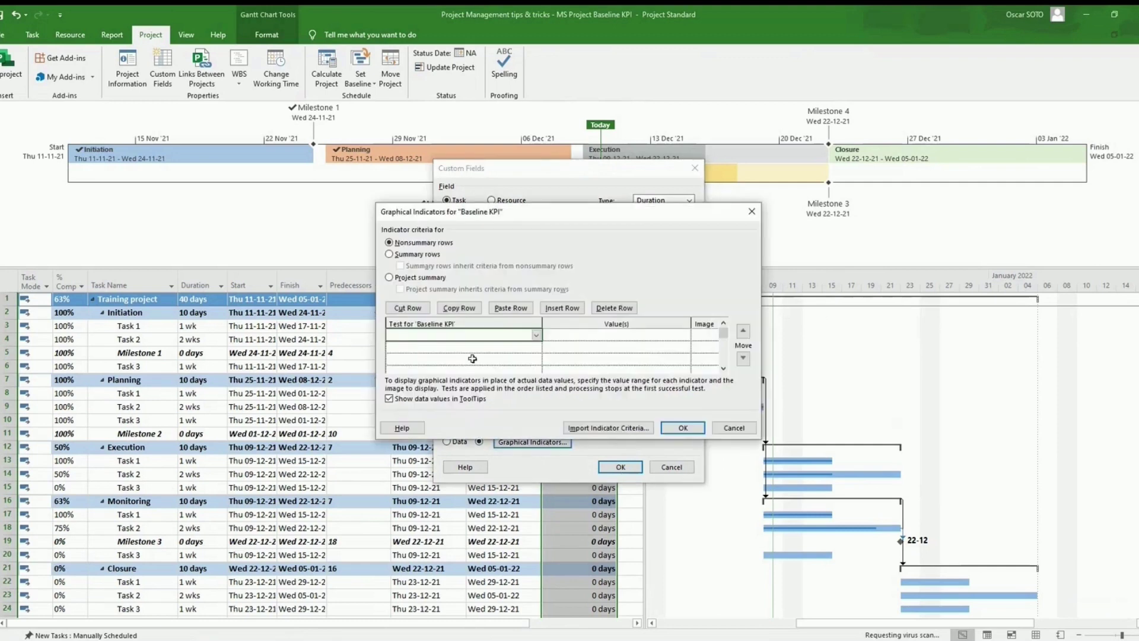
click(536, 335)
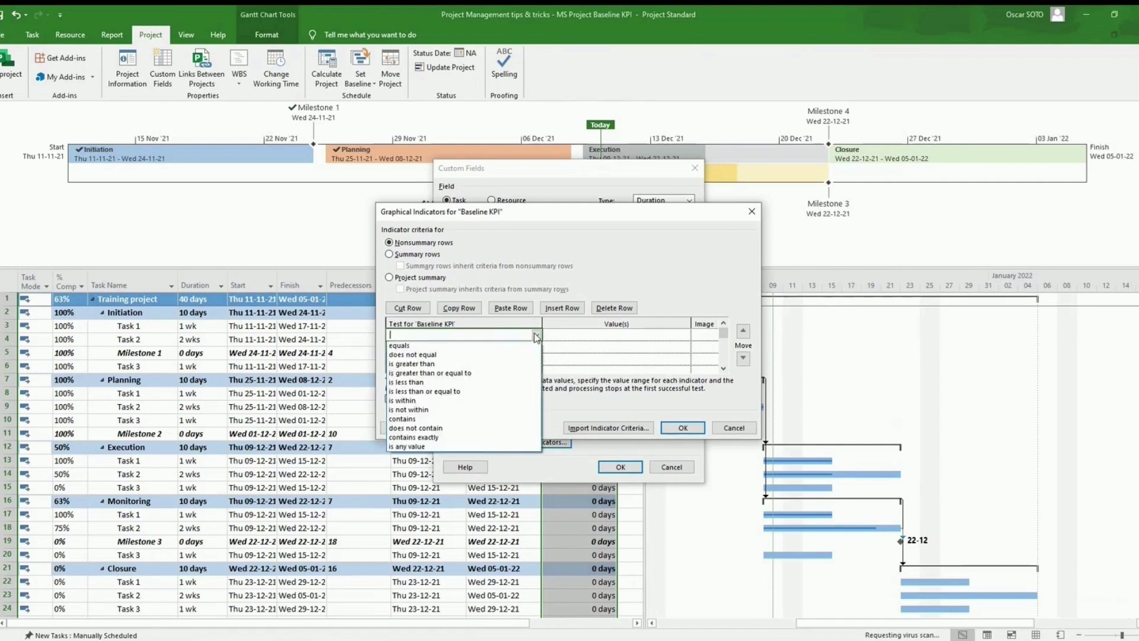
click(417, 364)
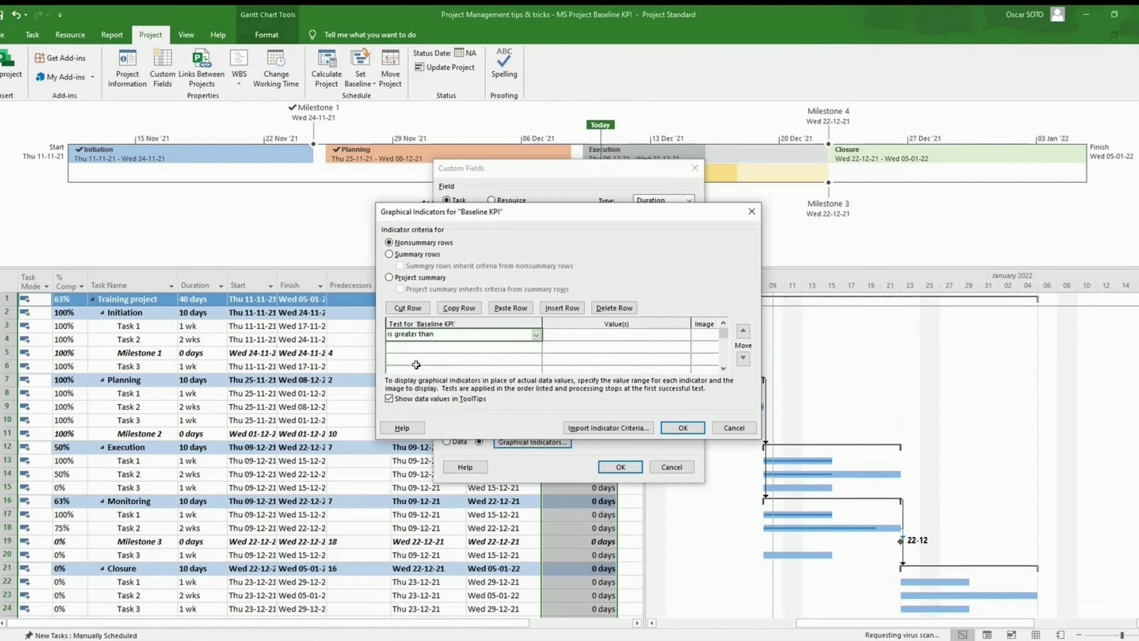
click(608, 336)
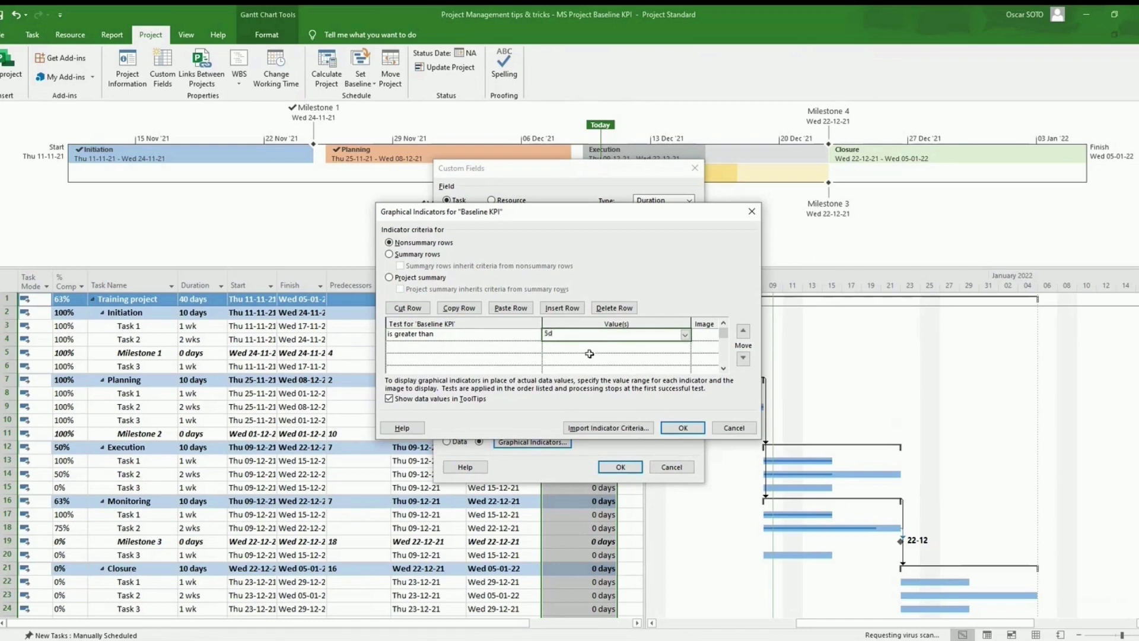
click(593, 358)
click(703, 336)
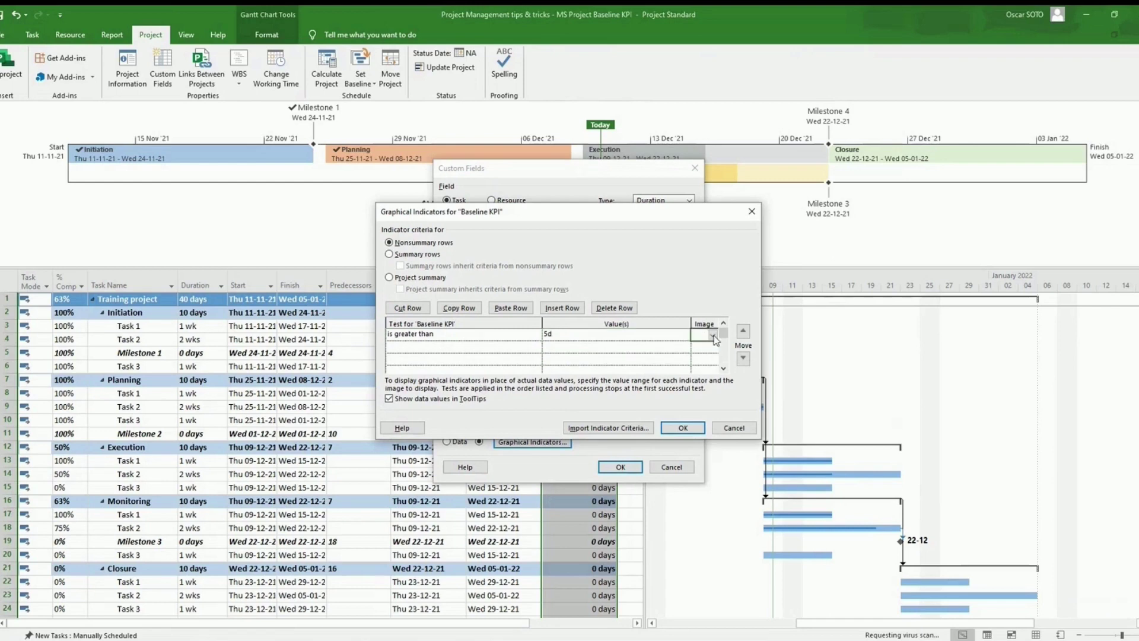
click(713, 336)
click(698, 48)
- Add the second indicator test: is greater than 0d shows a yellow circle
click(466, 350)
click(536, 347)
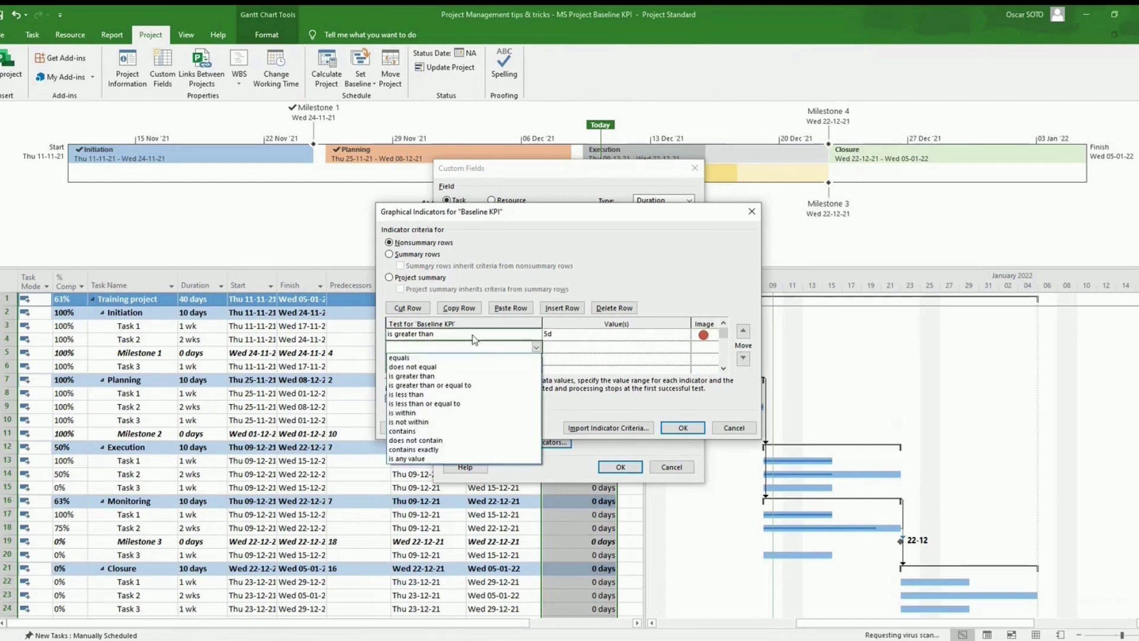
click(419, 377)
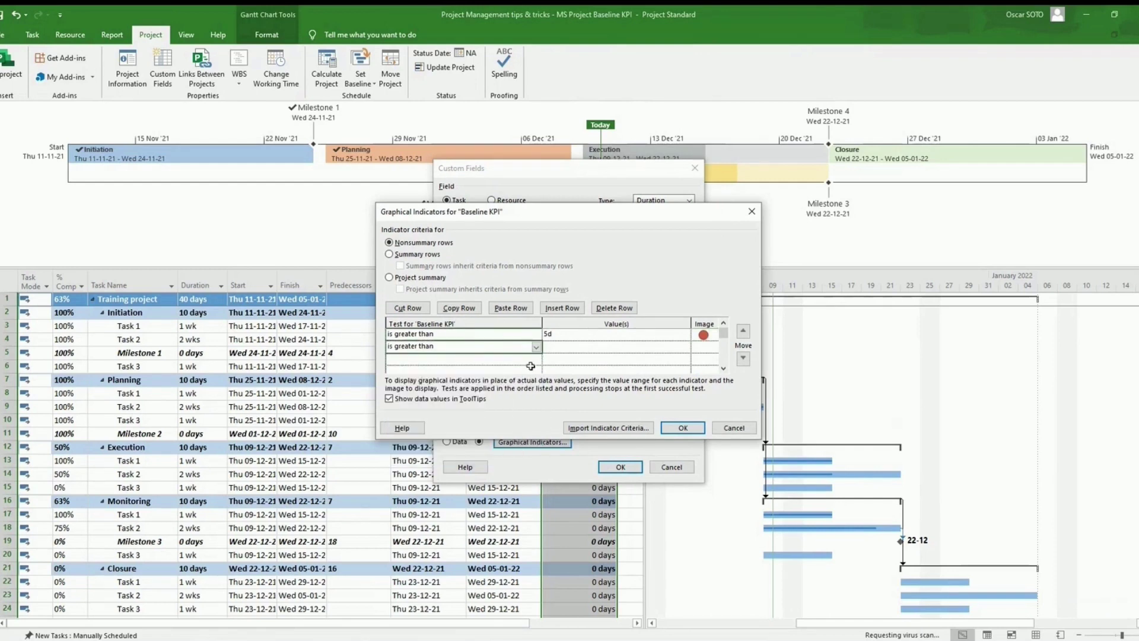
click(566, 347)
key(Return)
click(706, 347)
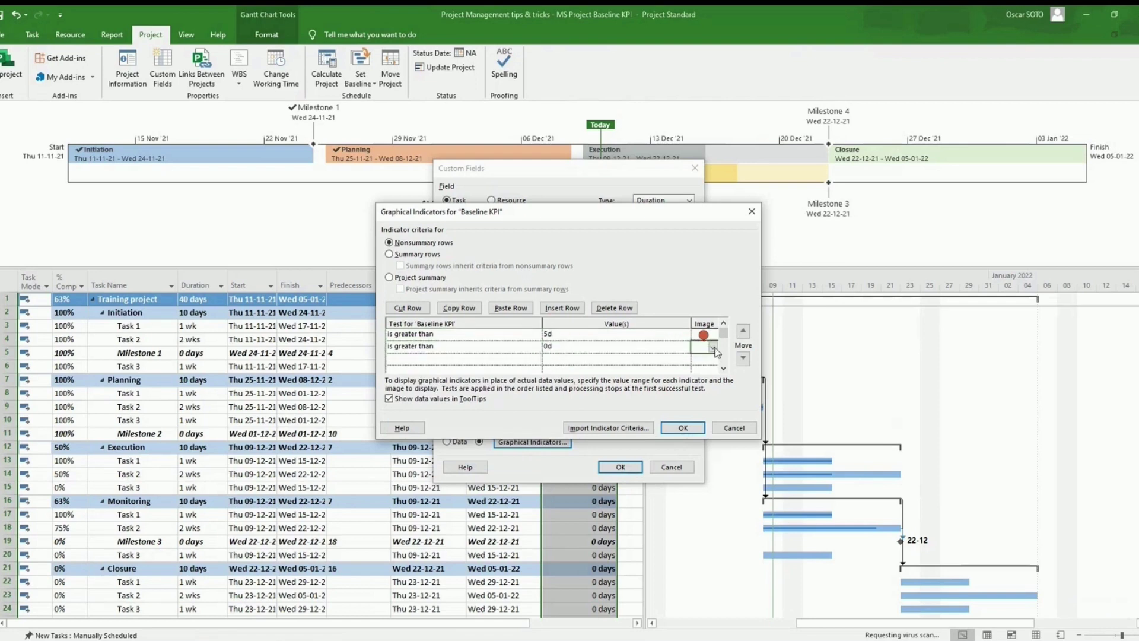
click(713, 347)
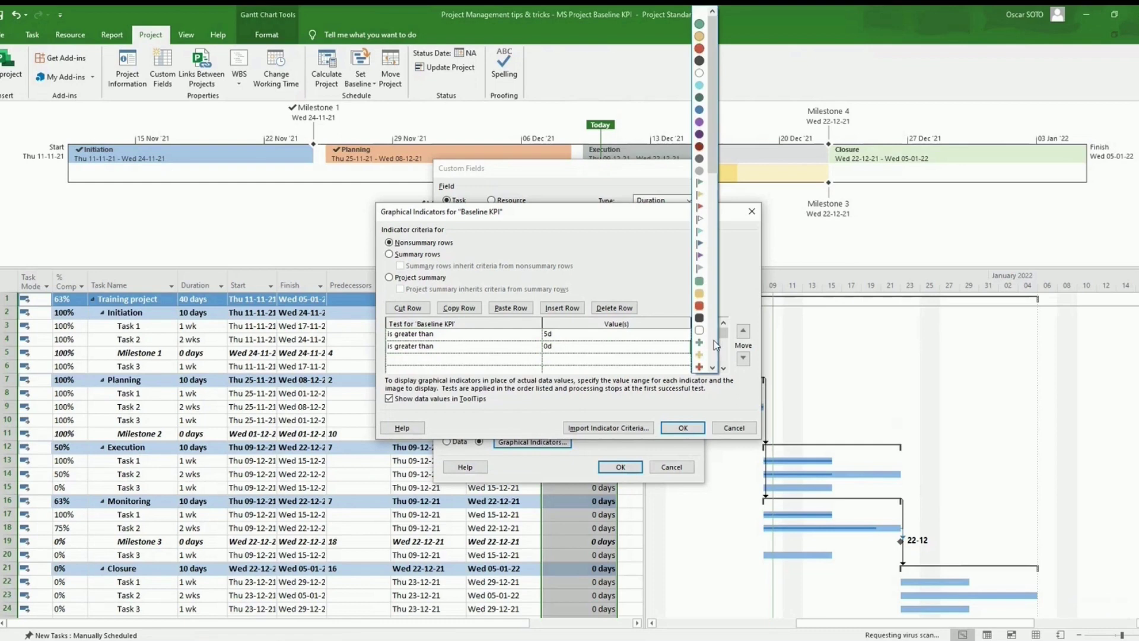
click(700, 43)
- Add the third indicator test: less than or equal to 0d shows a green circle
click(431, 359)
click(536, 360)
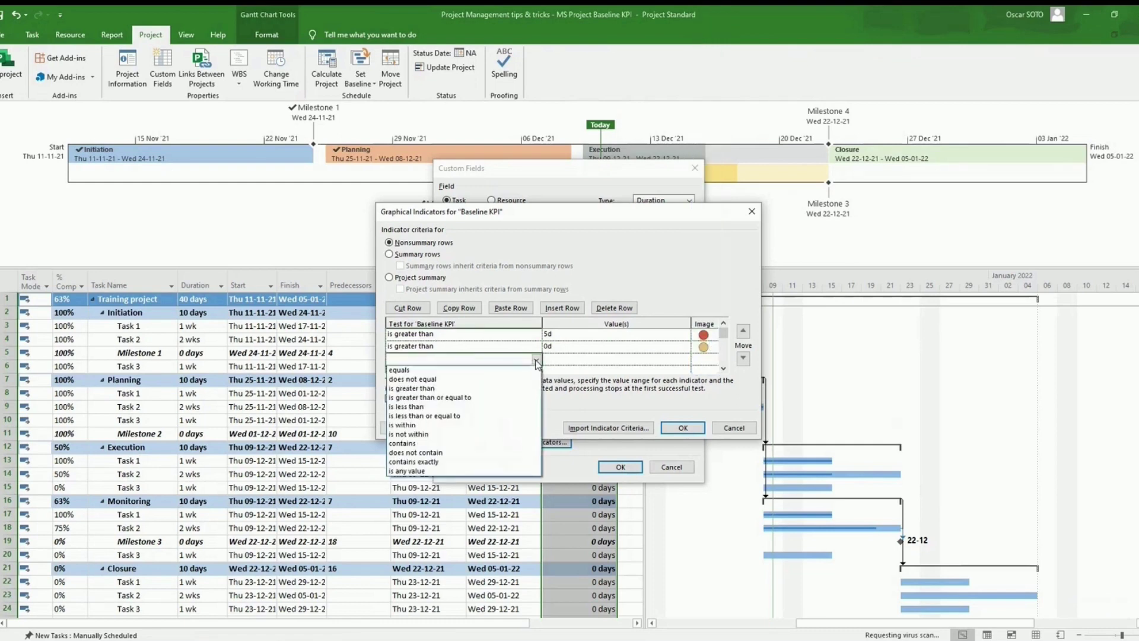
click(424, 416)
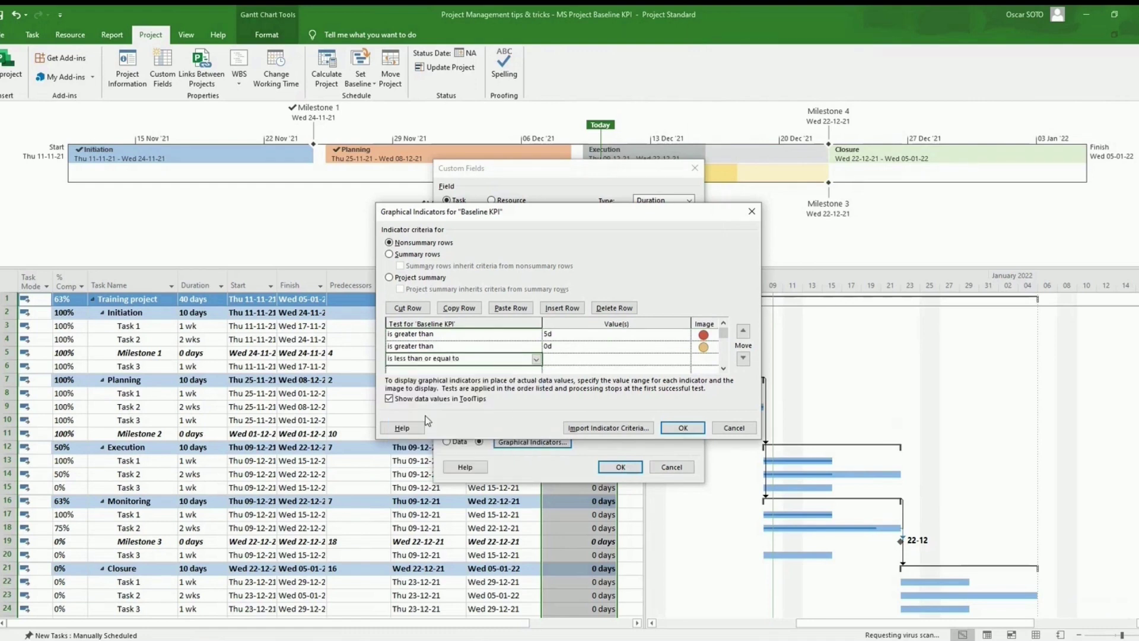
click(568, 360)
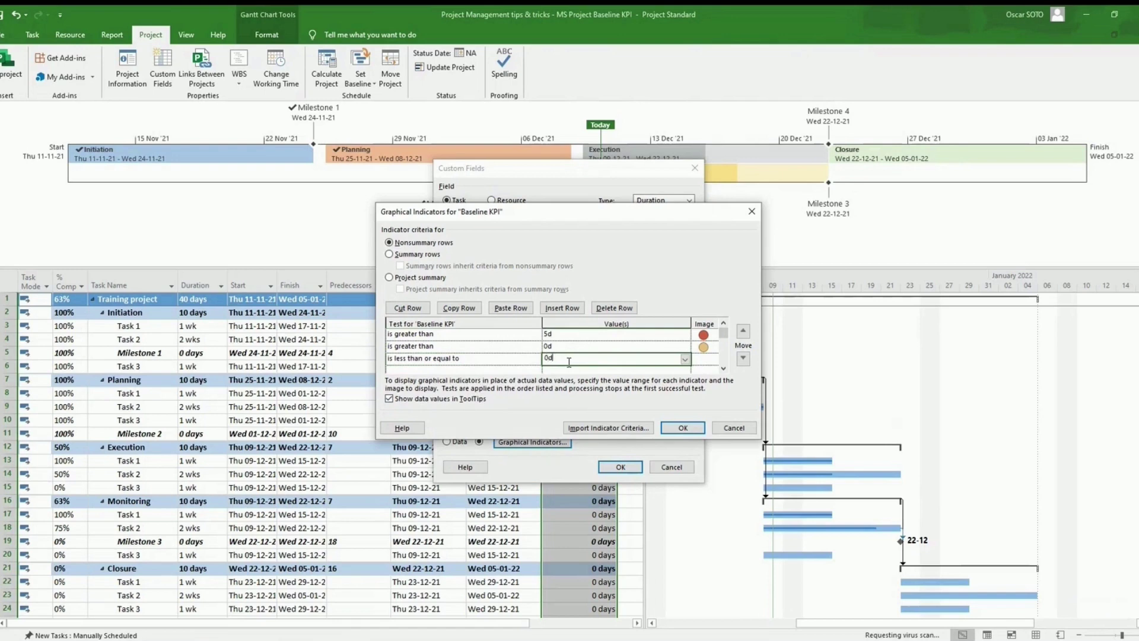
text(0d)
click(706, 360)
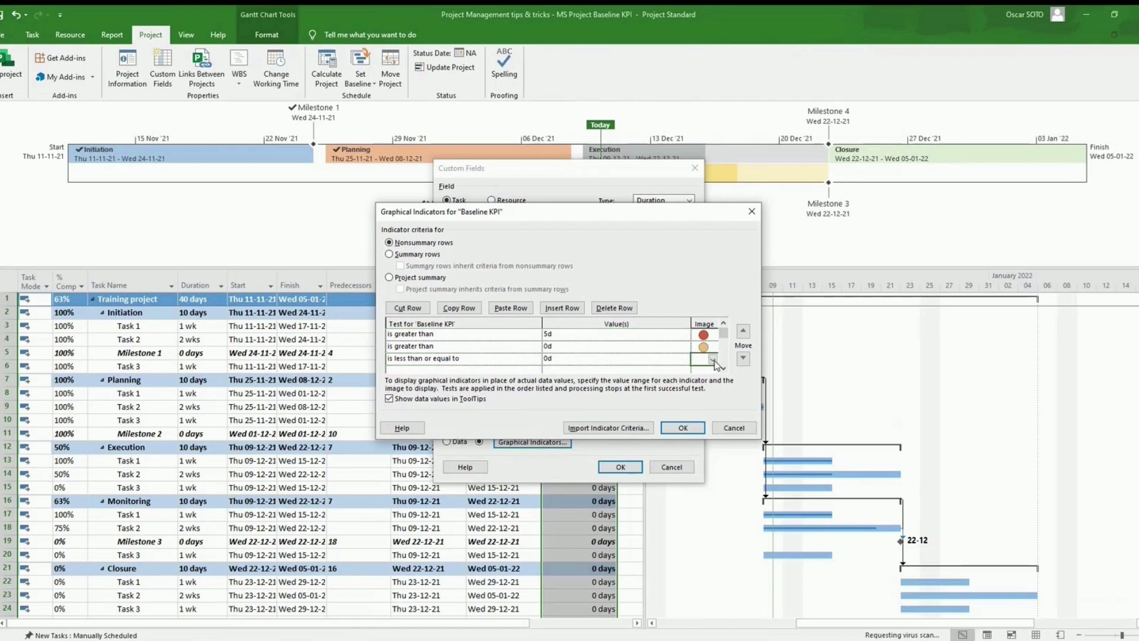
click(714, 360)
click(700, 31)
- Confirm the Graphical Indicators and Custom Fields dialogs, then deselect the column
click(692, 430)
click(683, 428)
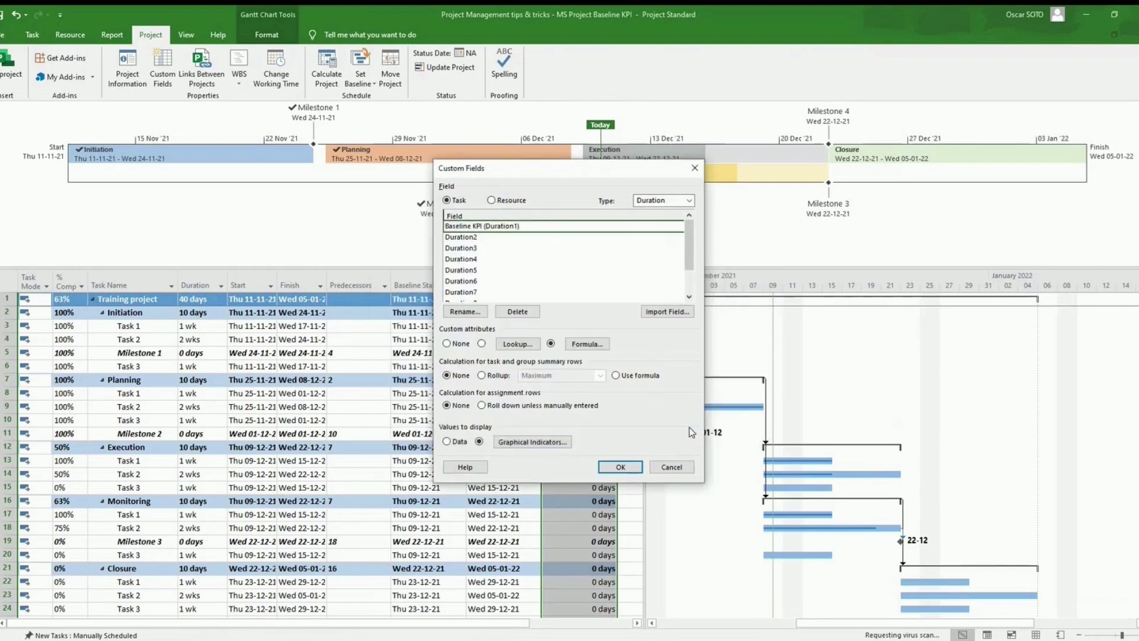
click(618, 466)
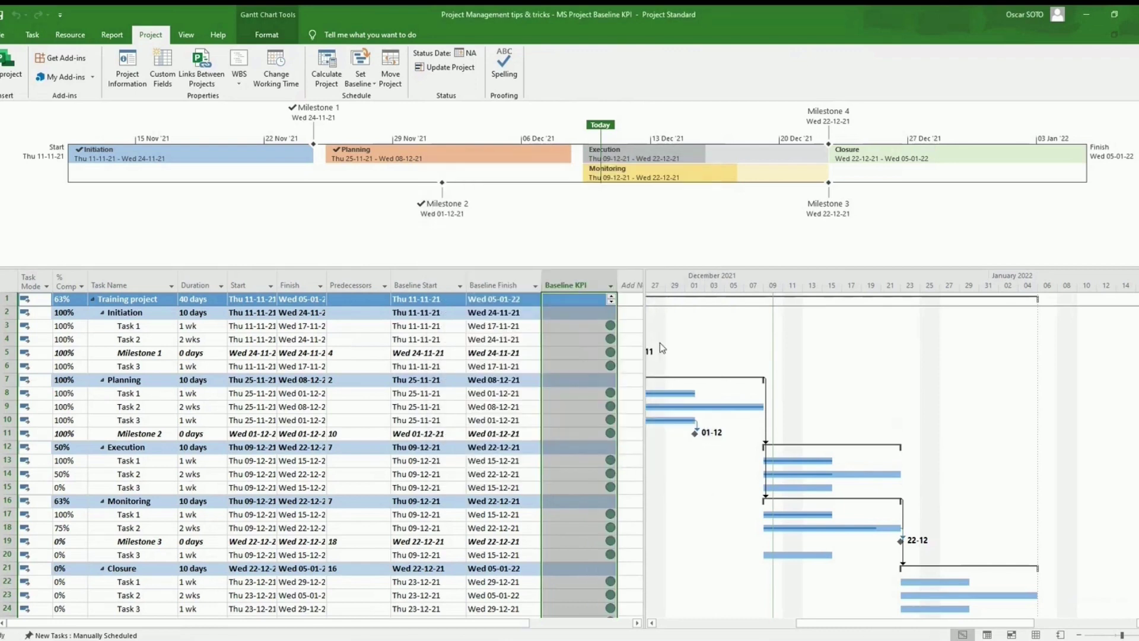
click(634, 327)
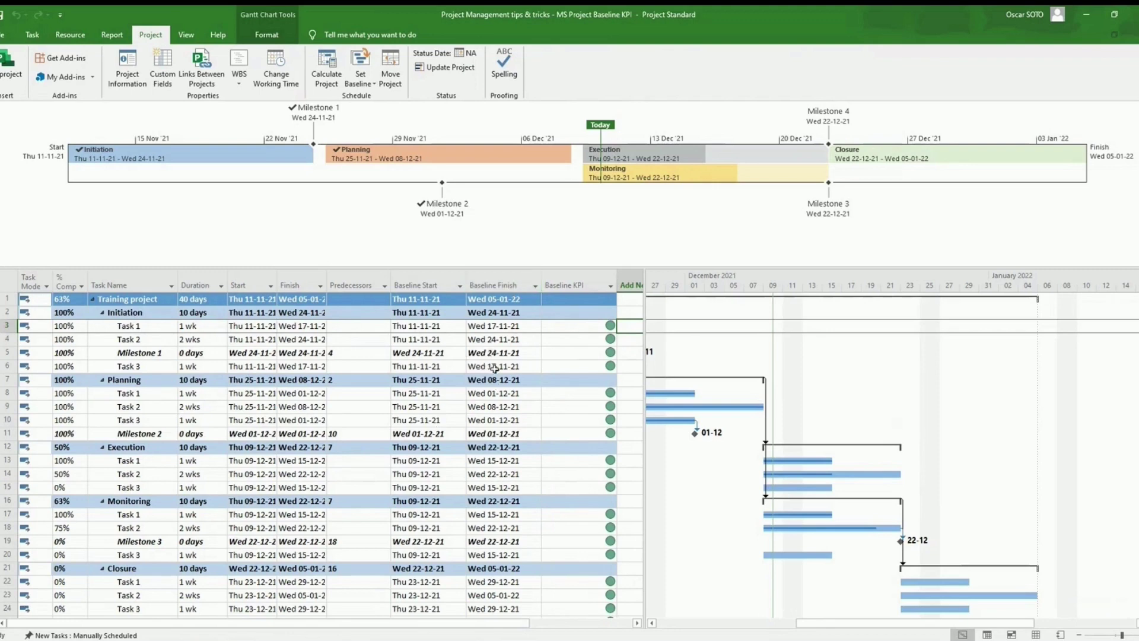
- Widen the Finish column and change Execution Task 1's finish date to Fri 17-12-21
scroll(494, 369, down, 1)
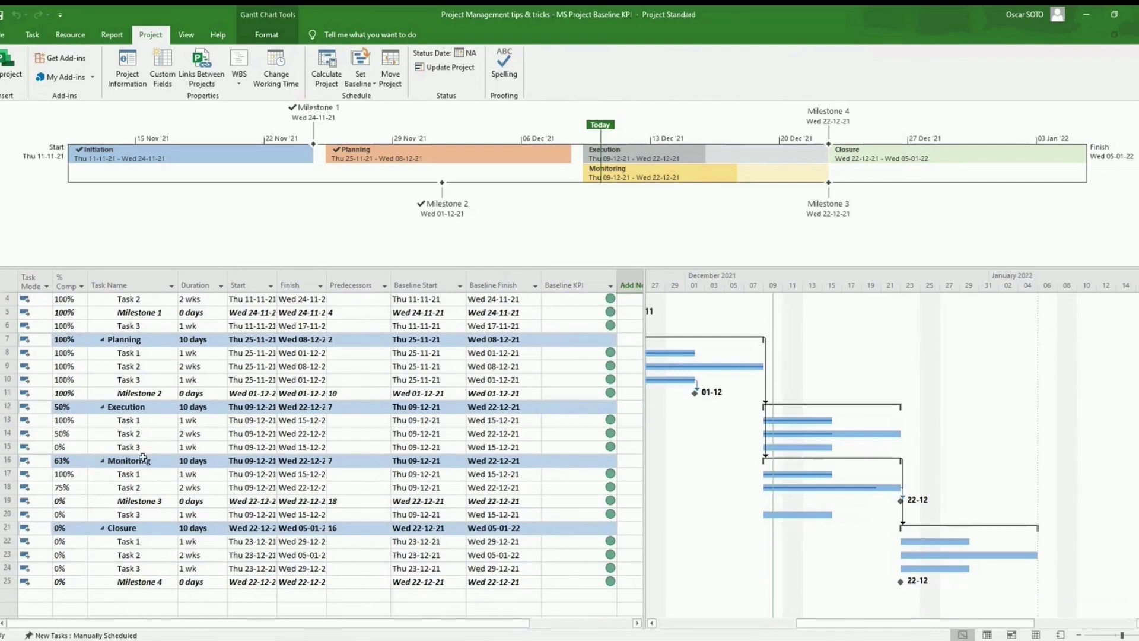
click(138, 420)
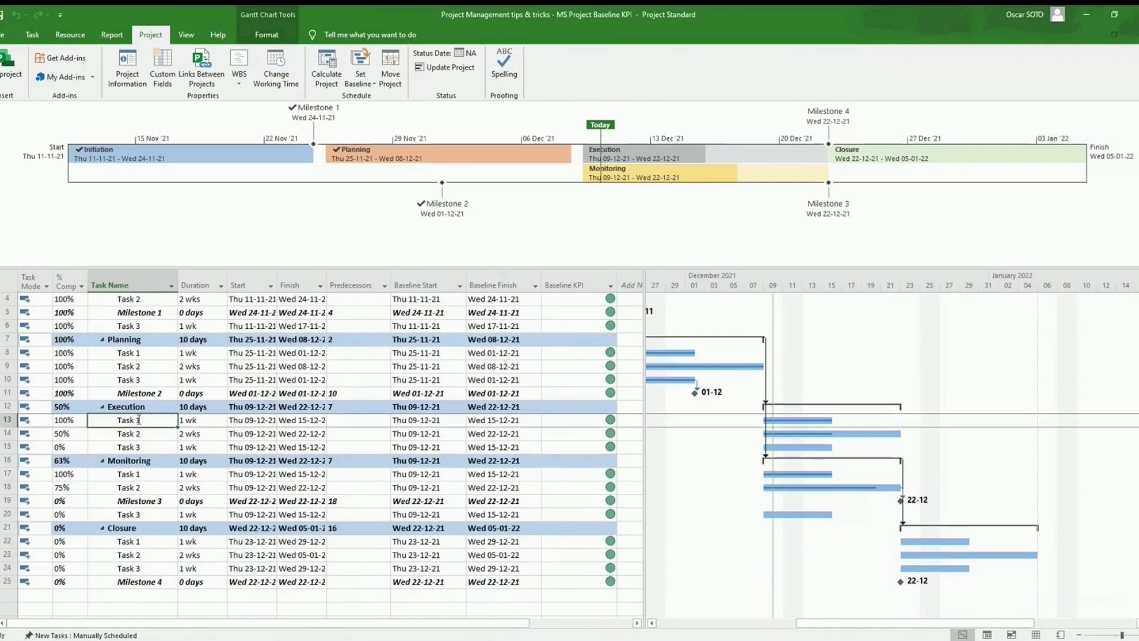
click(355, 284)
drag(391, 284, 363, 282)
click(305, 420)
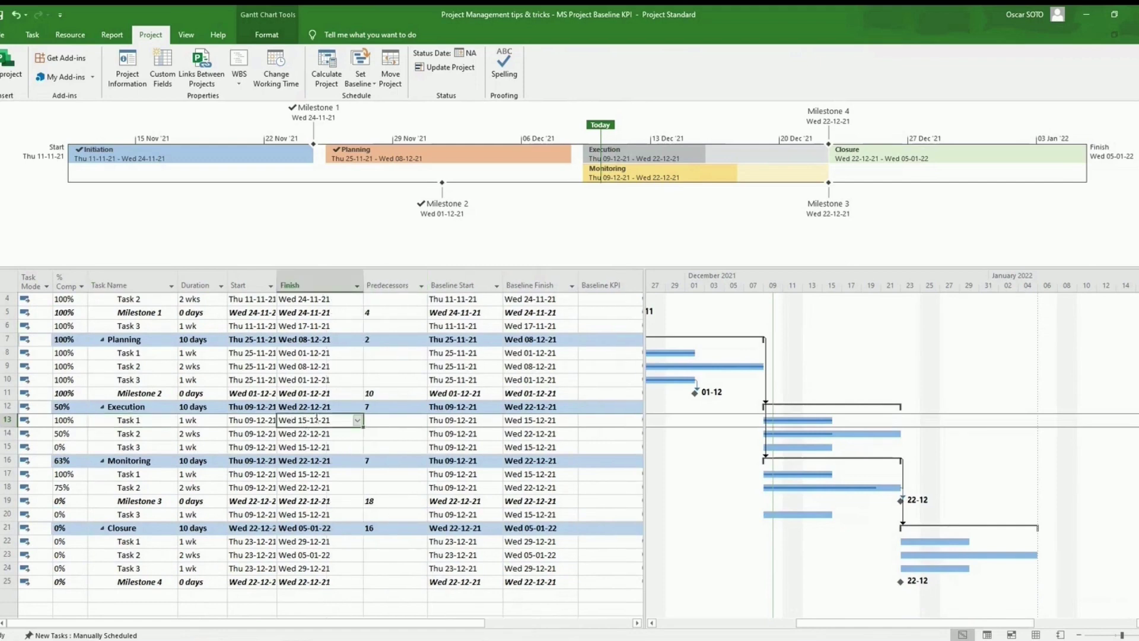
click(357, 420)
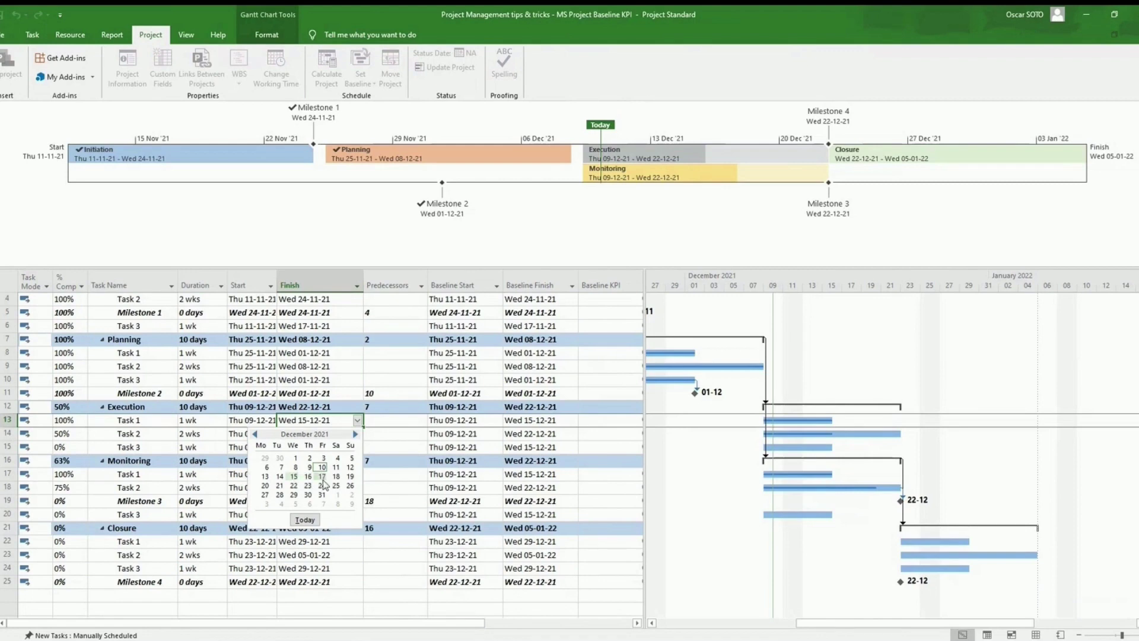
click(321, 479)
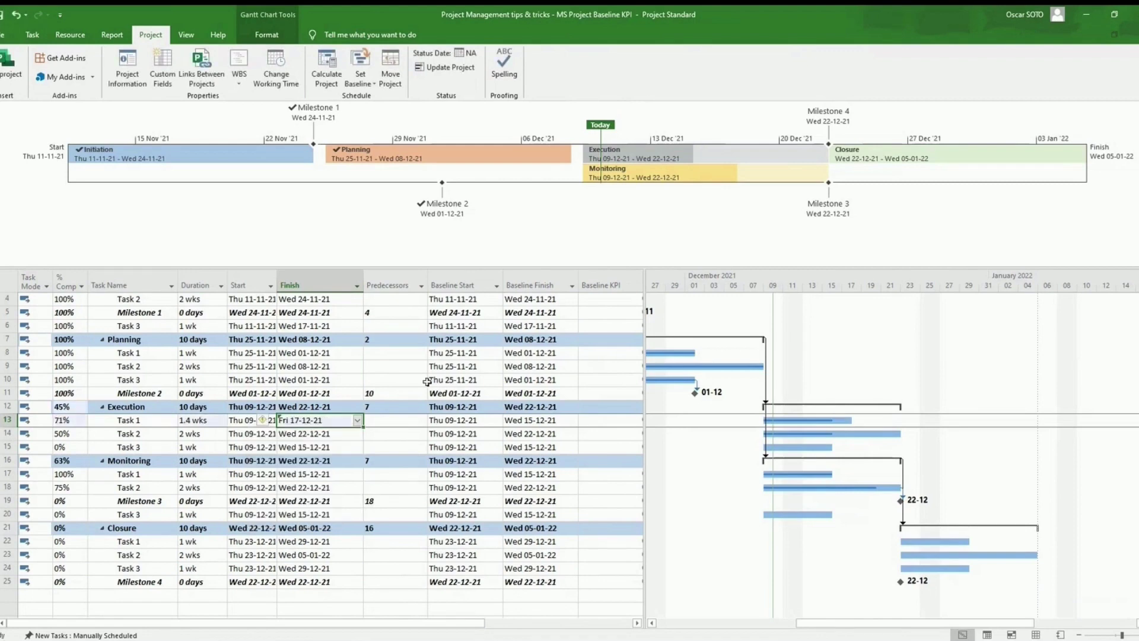
drag(428, 277, 394, 272)
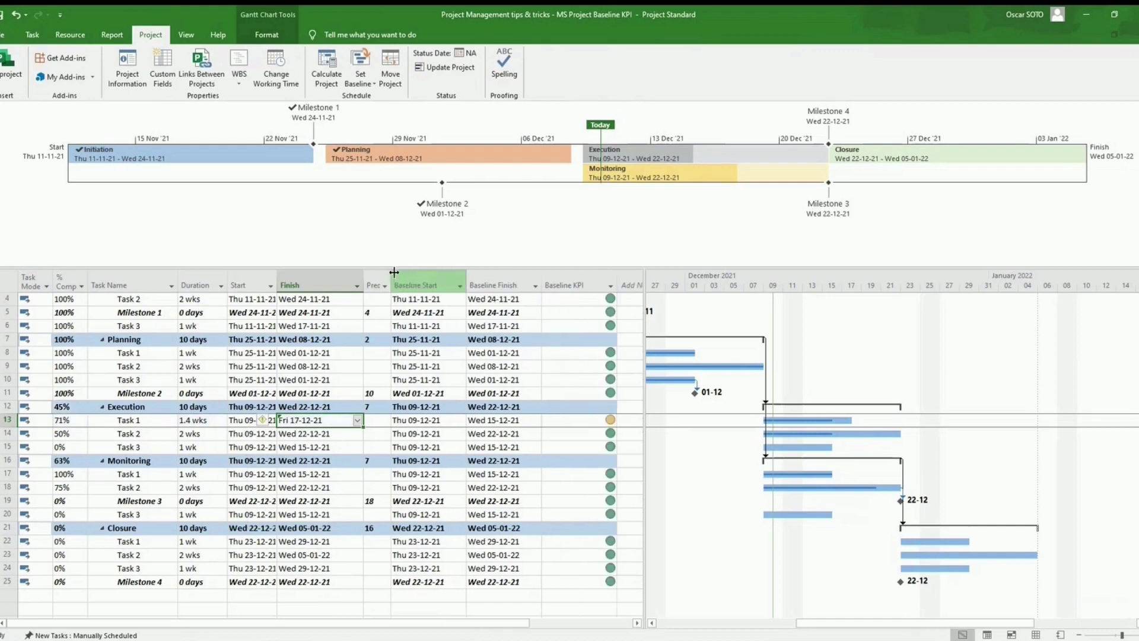
- Drag the table/Gantt split right to reveal Task 1's yellow Baseline KPI indicator
click(634, 279)
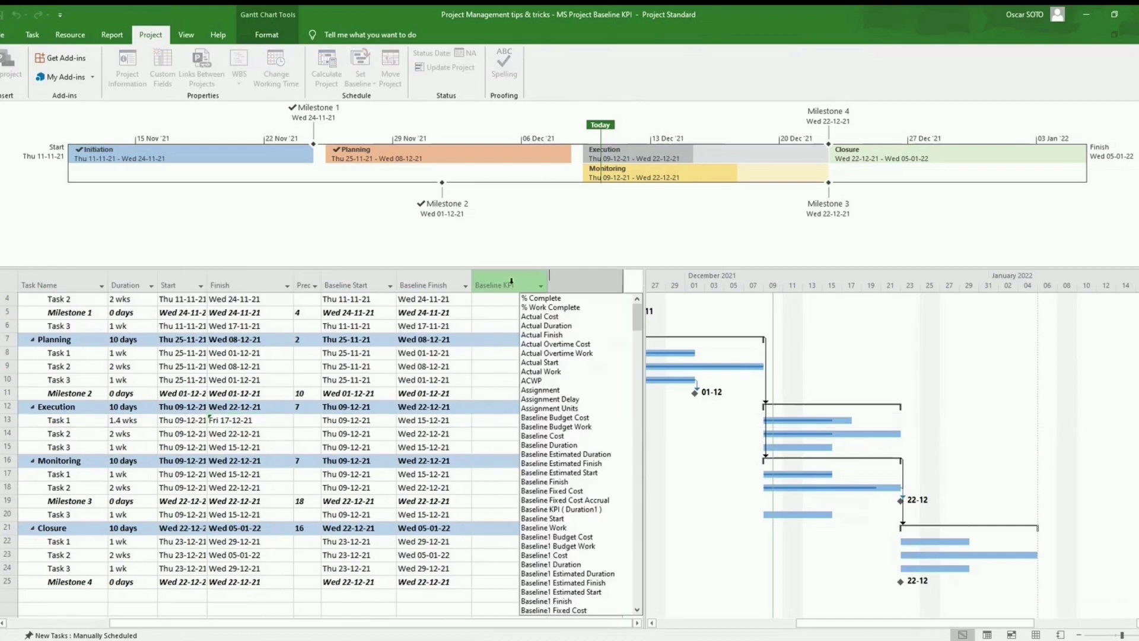
drag(643, 276, 694, 276)
click(638, 420)
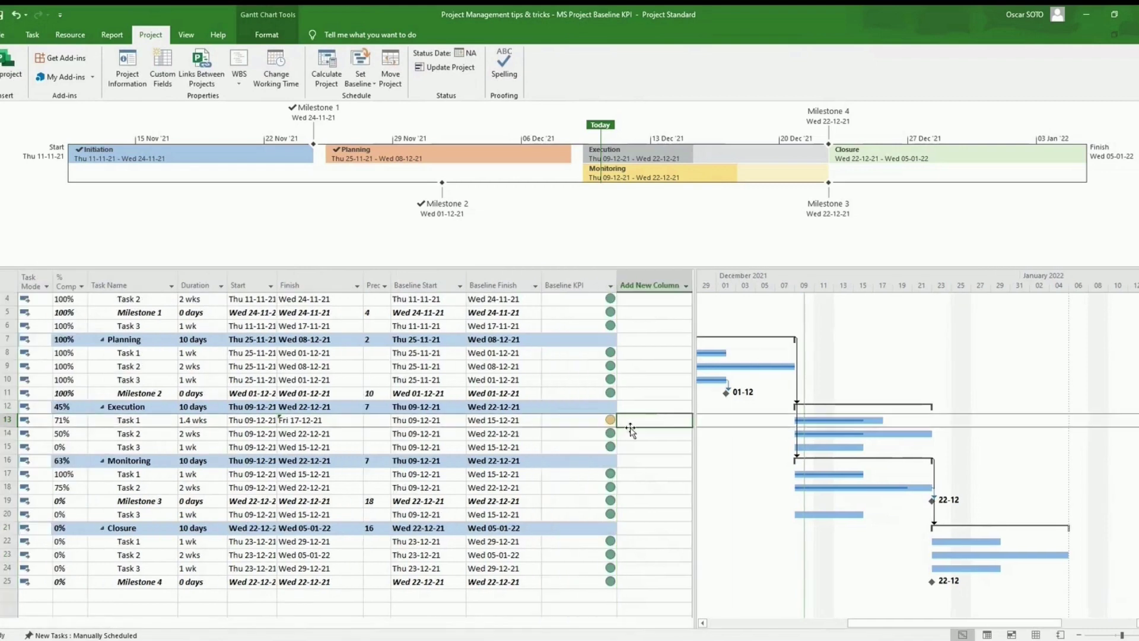
click(575, 422)
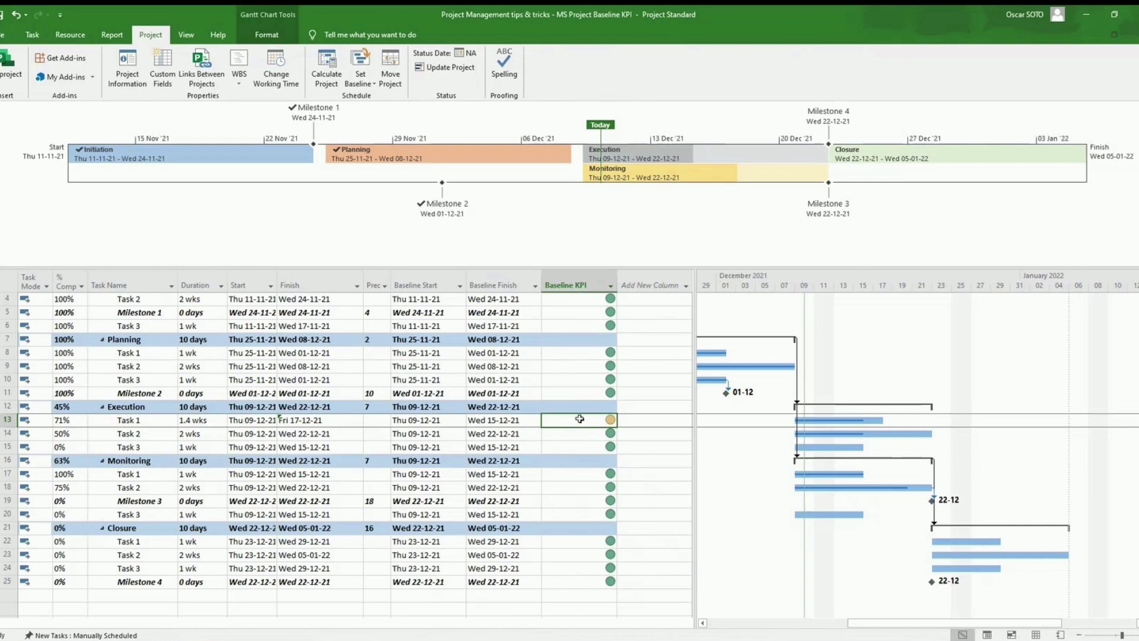
click(306, 420)
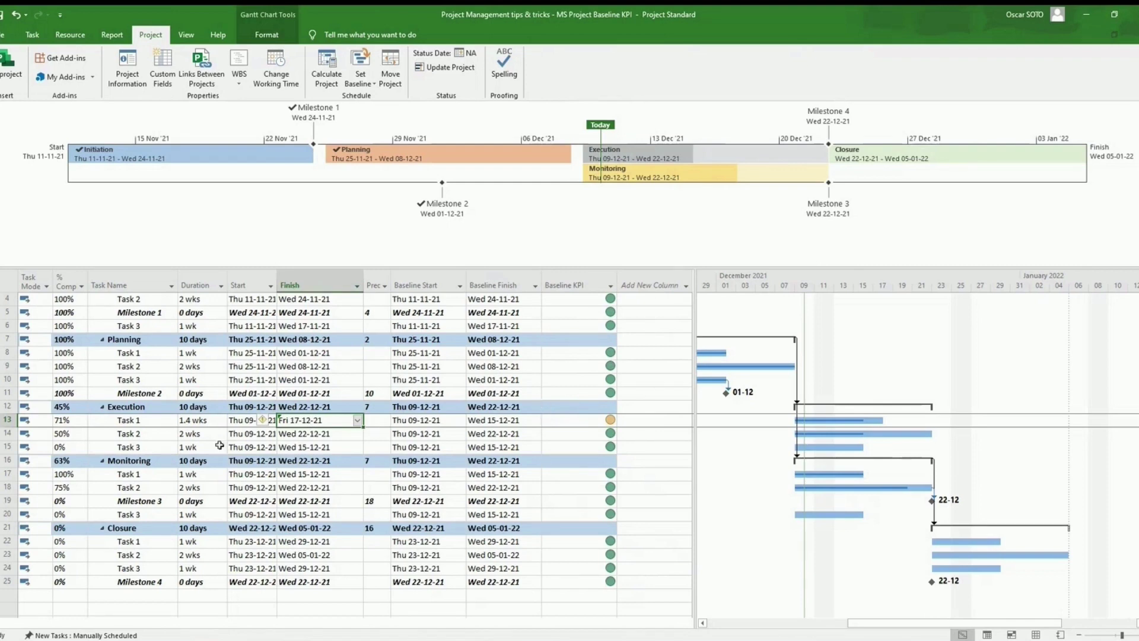
- Change Execution Task 2's finish date to Thu 30-12-21 via the date picker
click(253, 435)
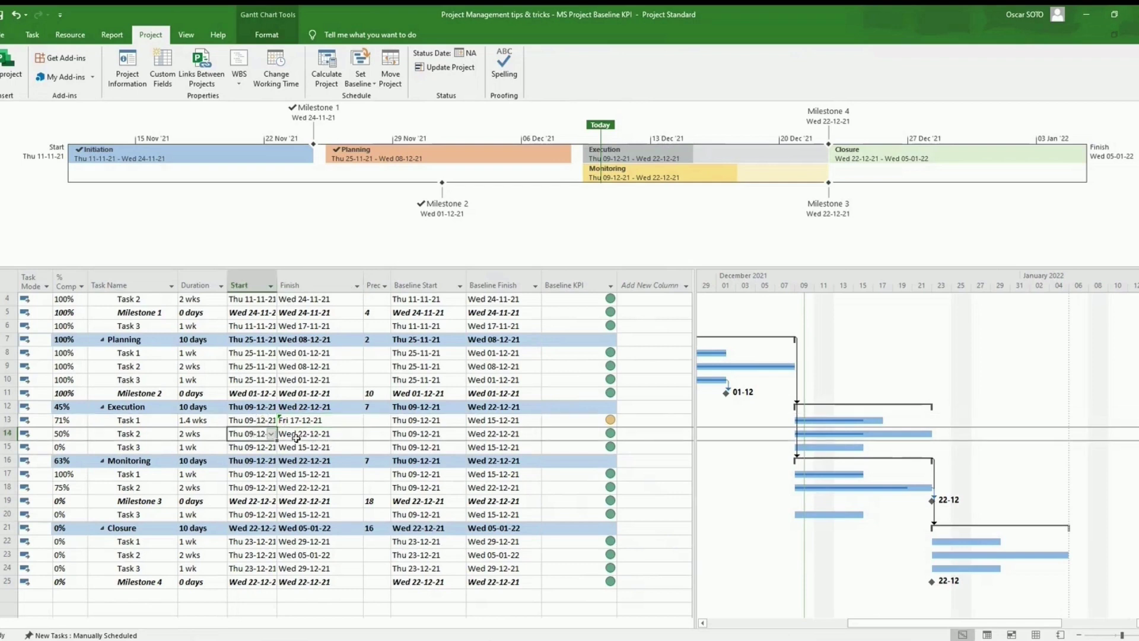
click(7, 434)
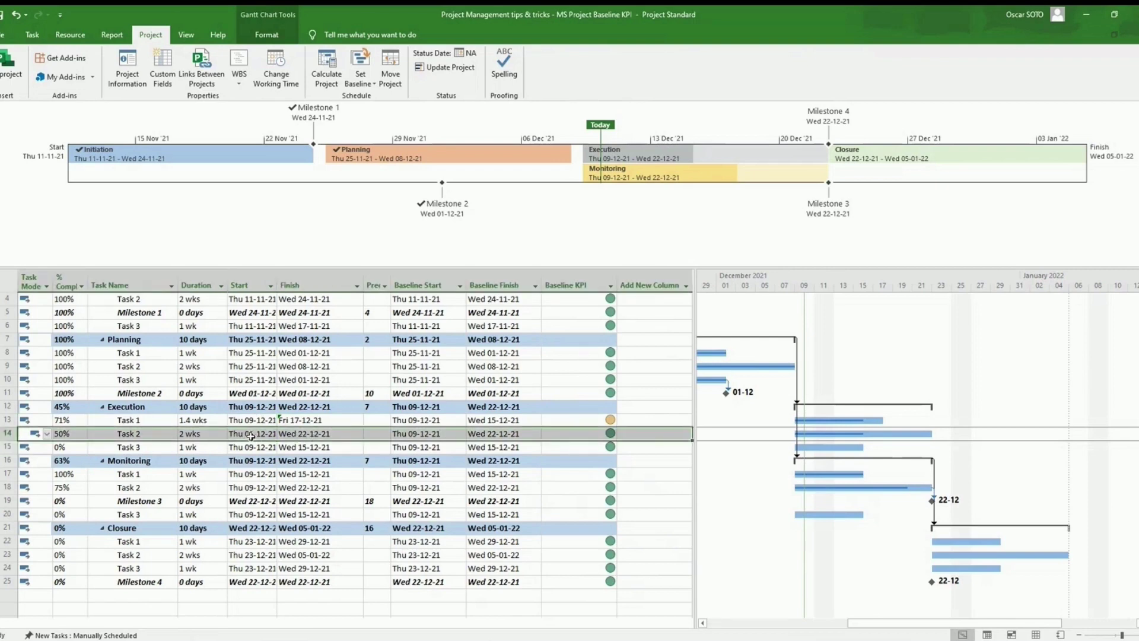
click(305, 433)
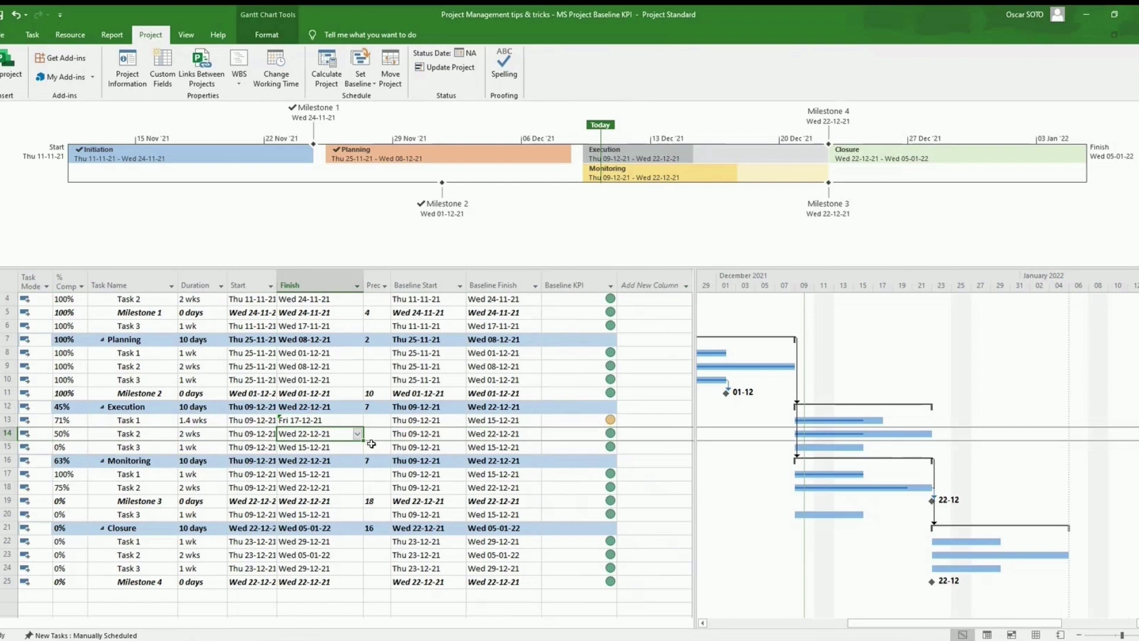
click(505, 438)
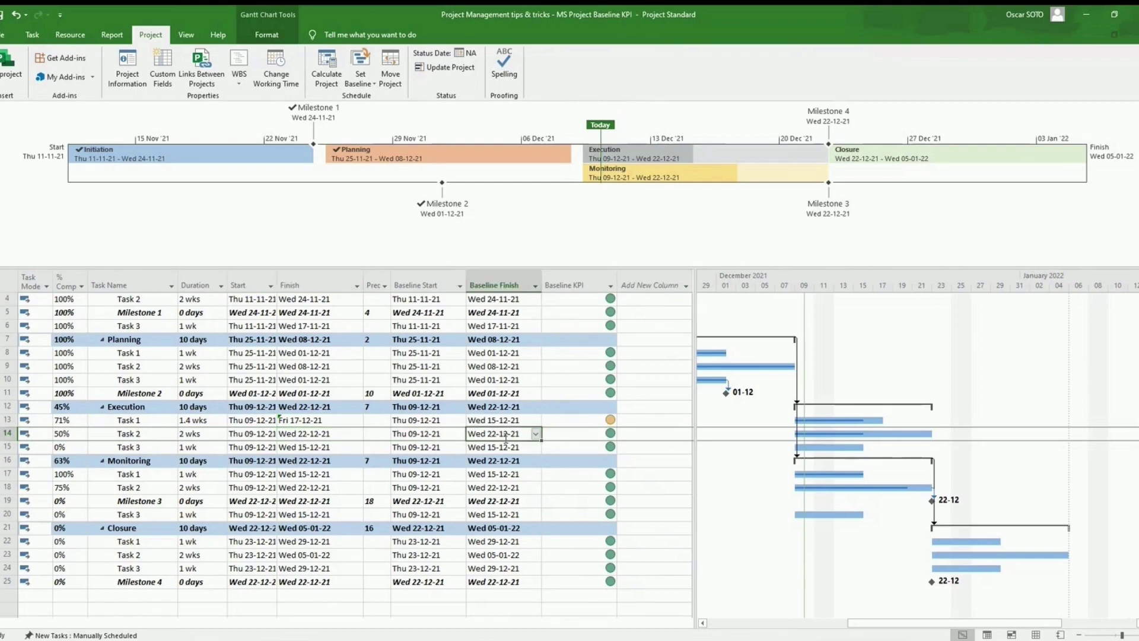
click(306, 434)
click(359, 434)
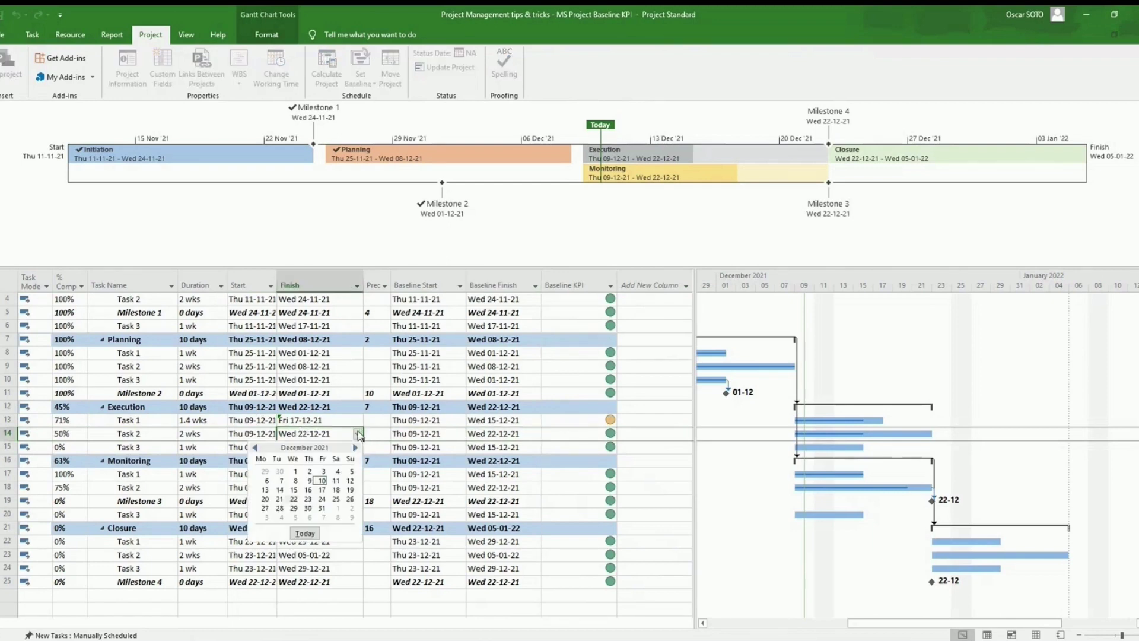
click(308, 509)
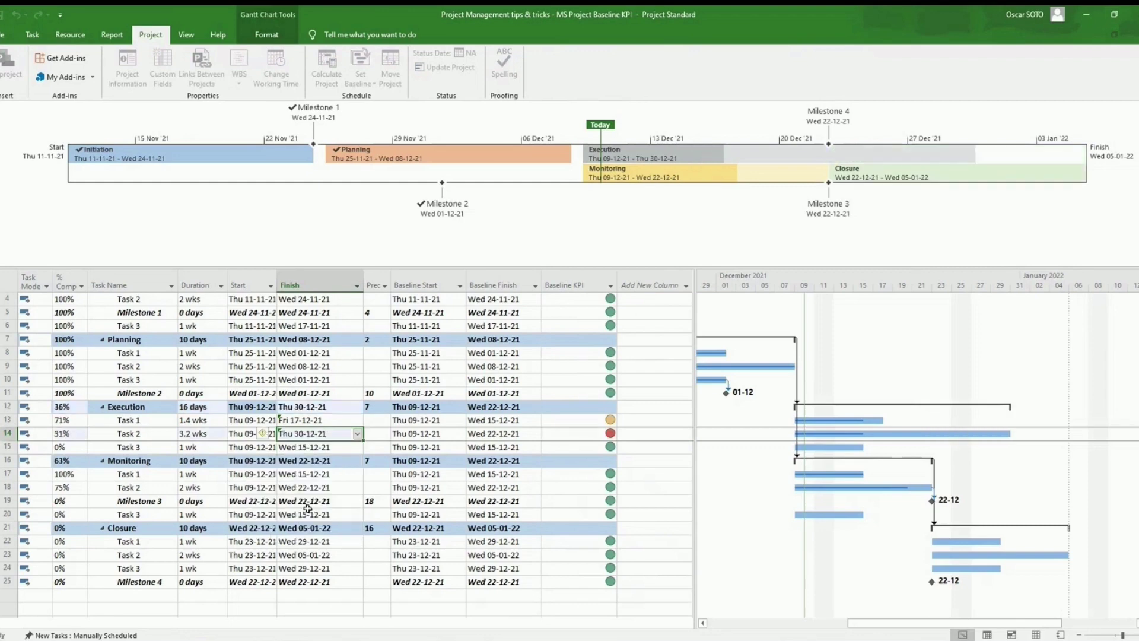
- Check the surrounding finish dates and Task 2's red Baseline KPI indicator
click(304, 487)
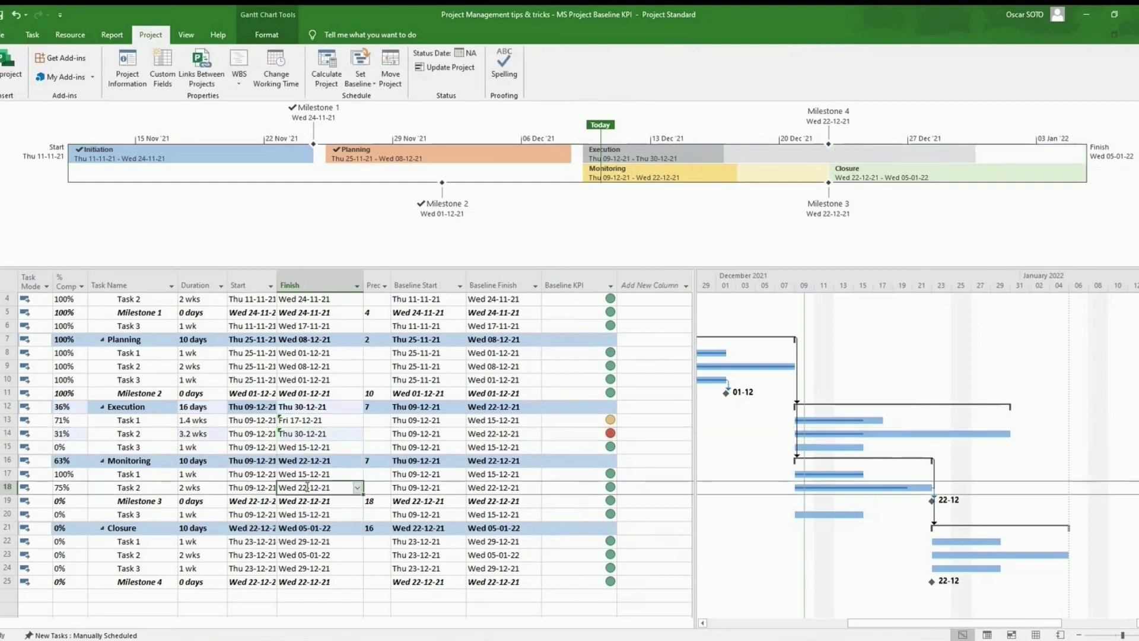
click(313, 434)
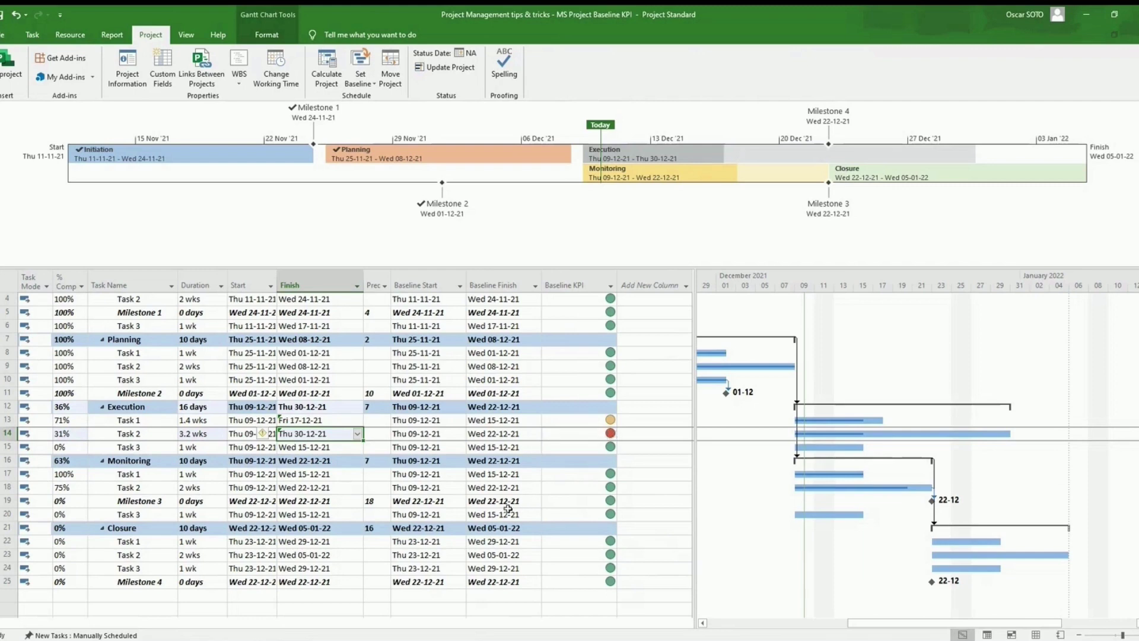
click(249, 500)
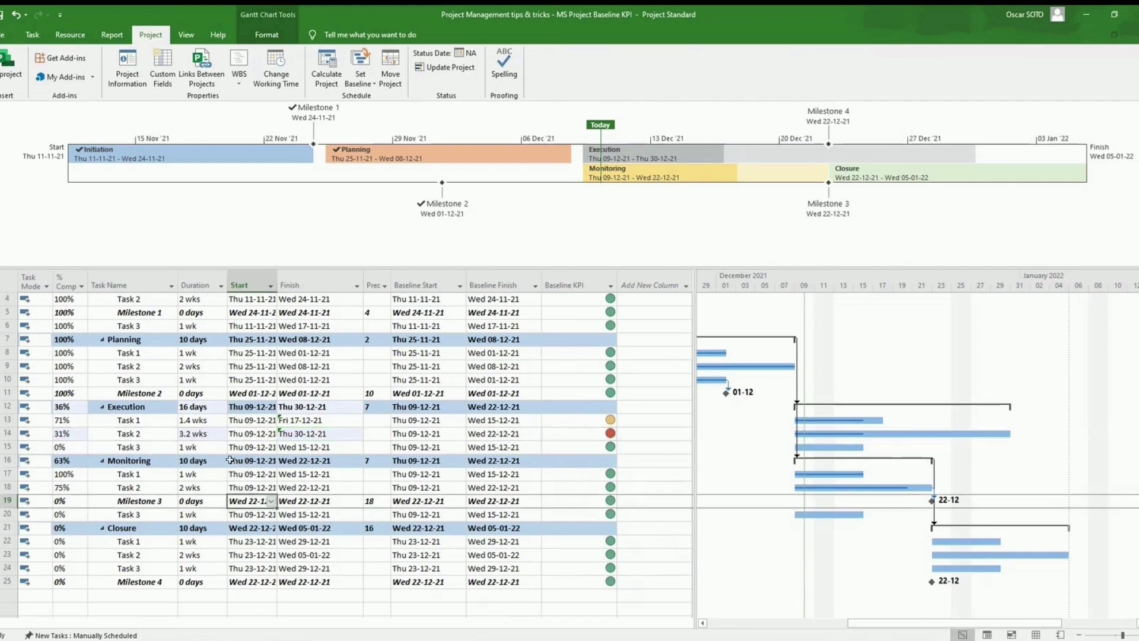
click(307, 433)
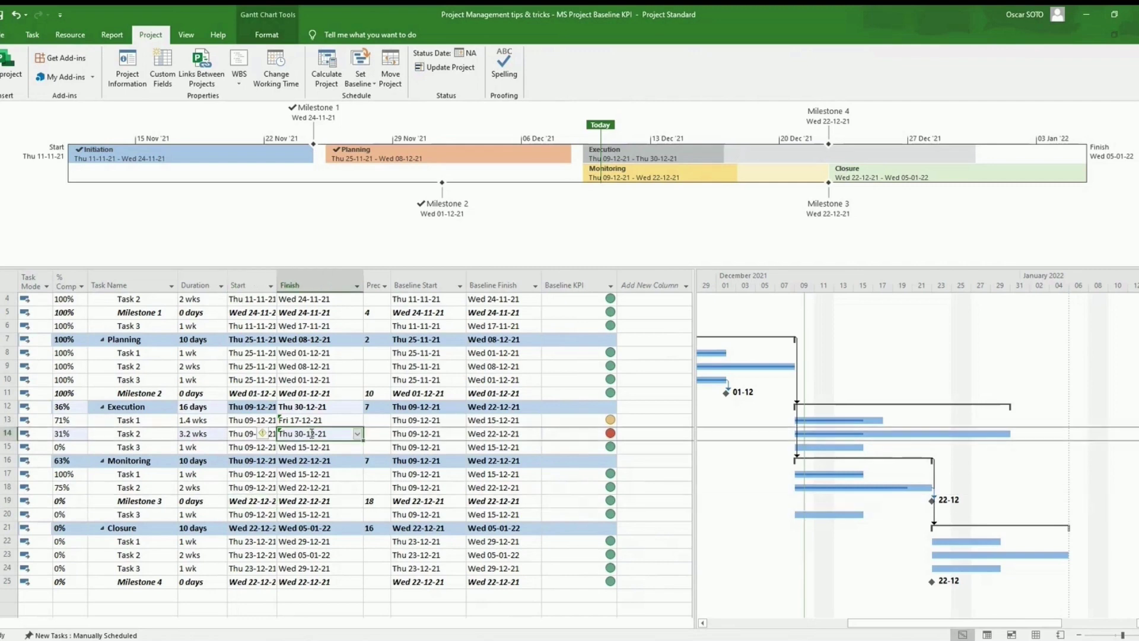
click(586, 428)
click(315, 500)
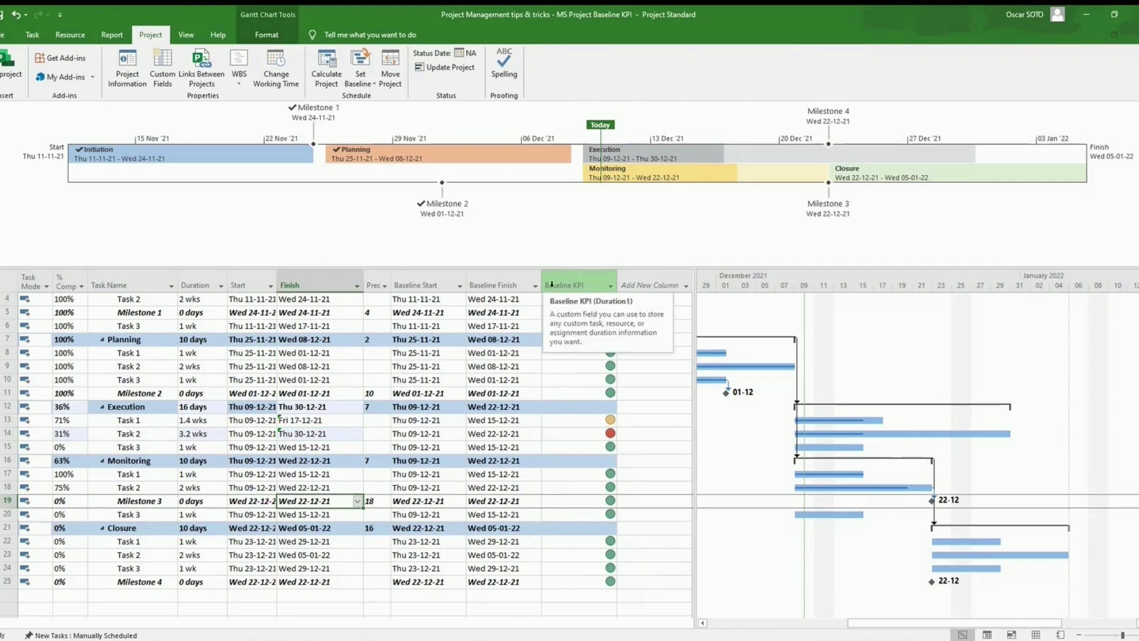
click(119, 365)
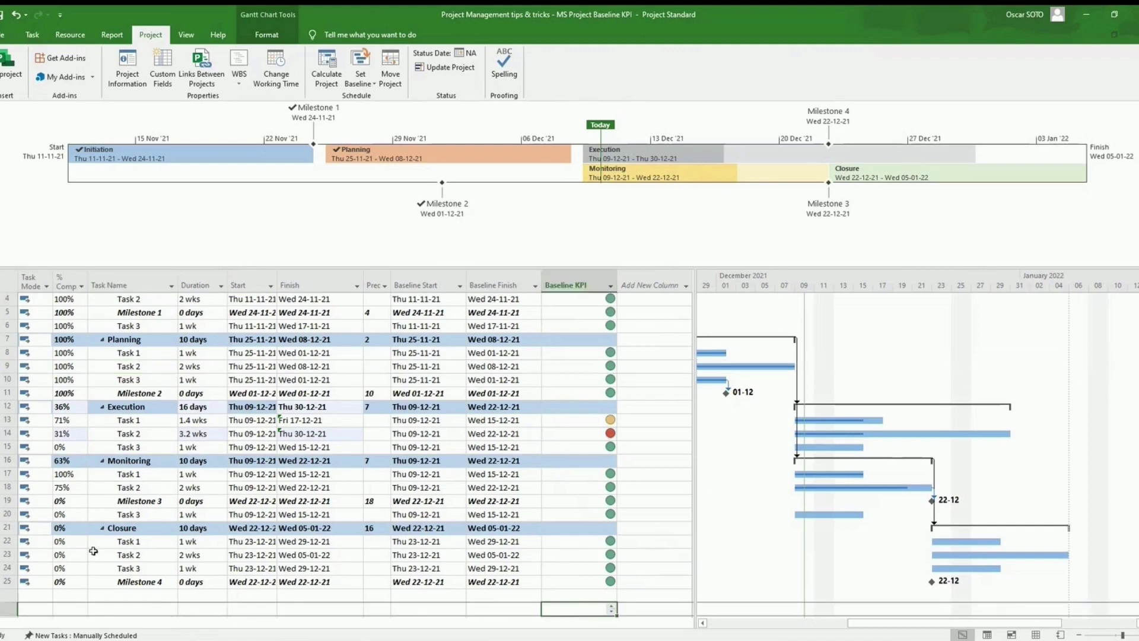
scroll(101, 545, up, 1)
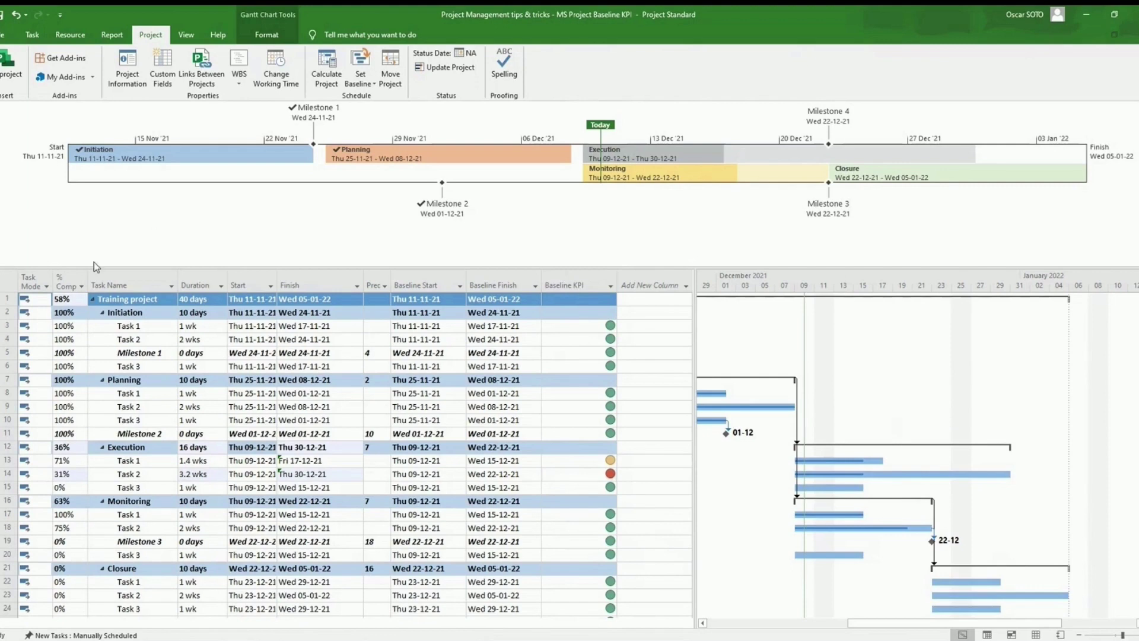
click(7, 474)
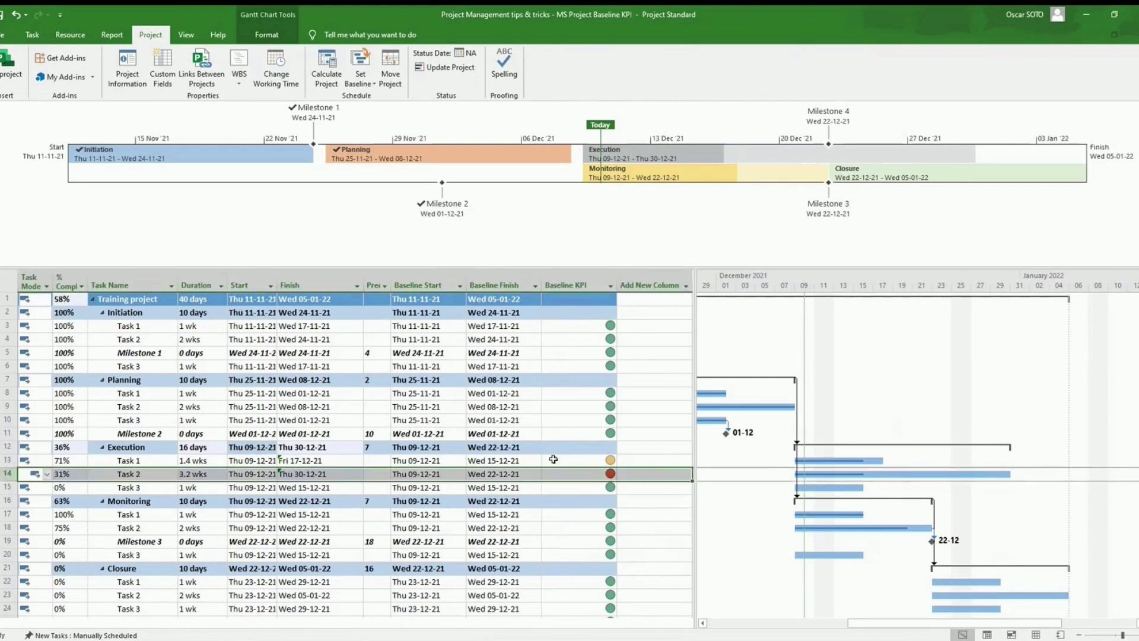
click(7, 461)
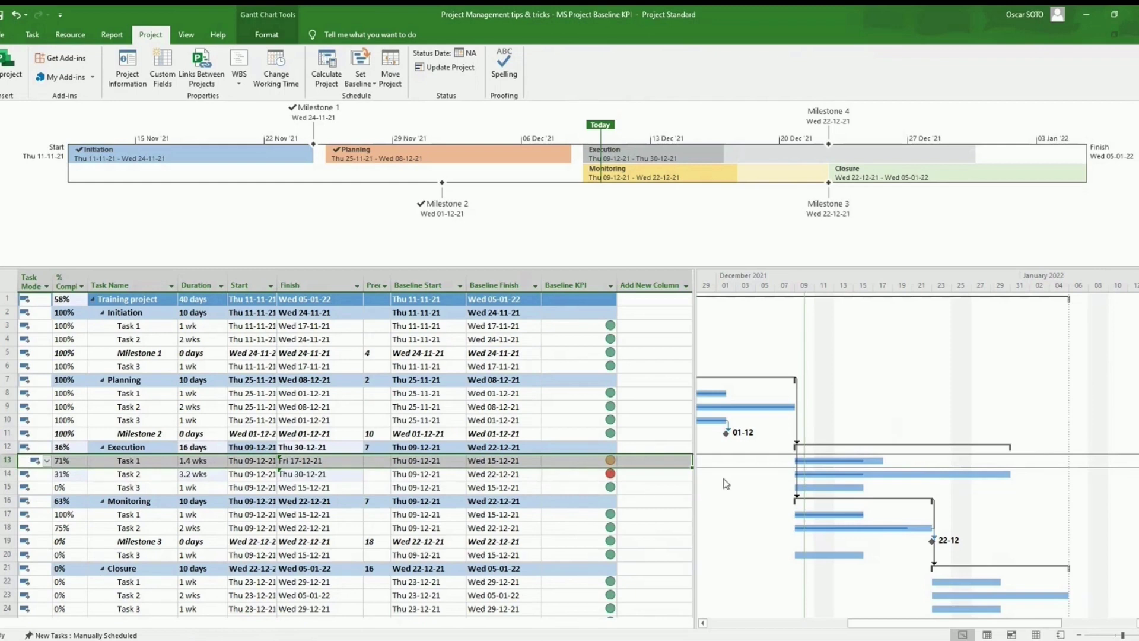
click(674, 431)
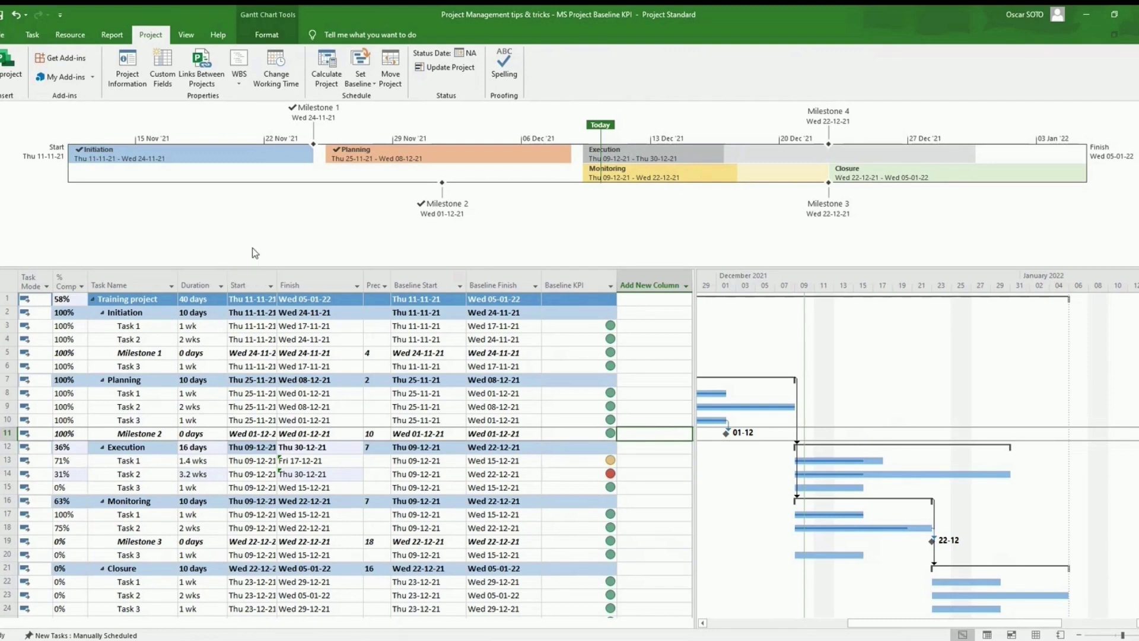
click(138, 406)
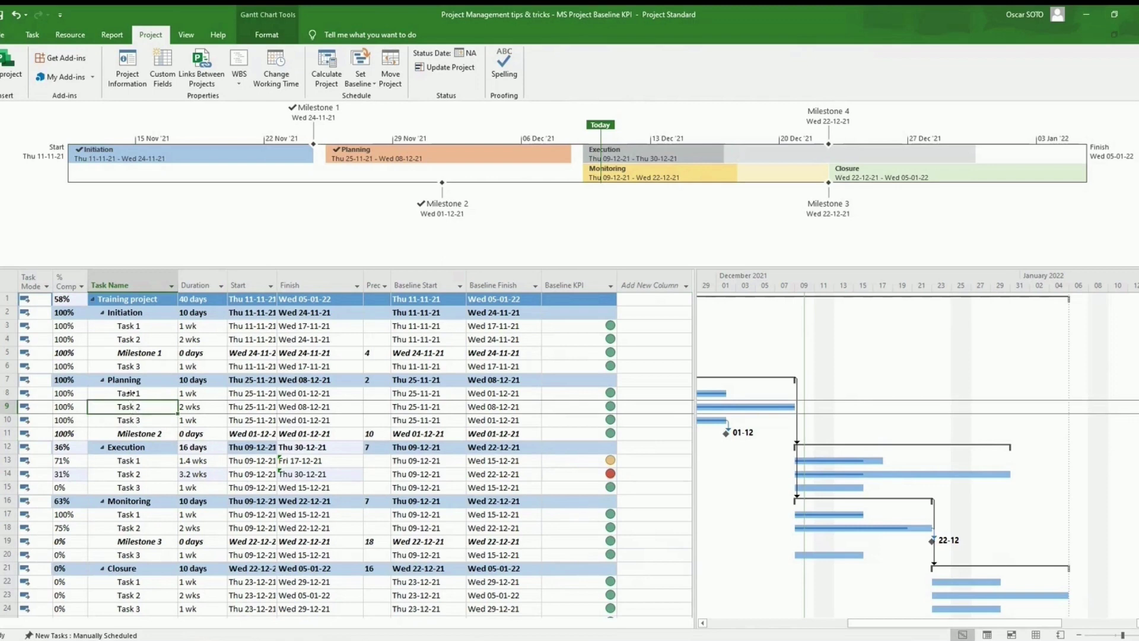
click(129, 393)
click(138, 420)
click(138, 407)
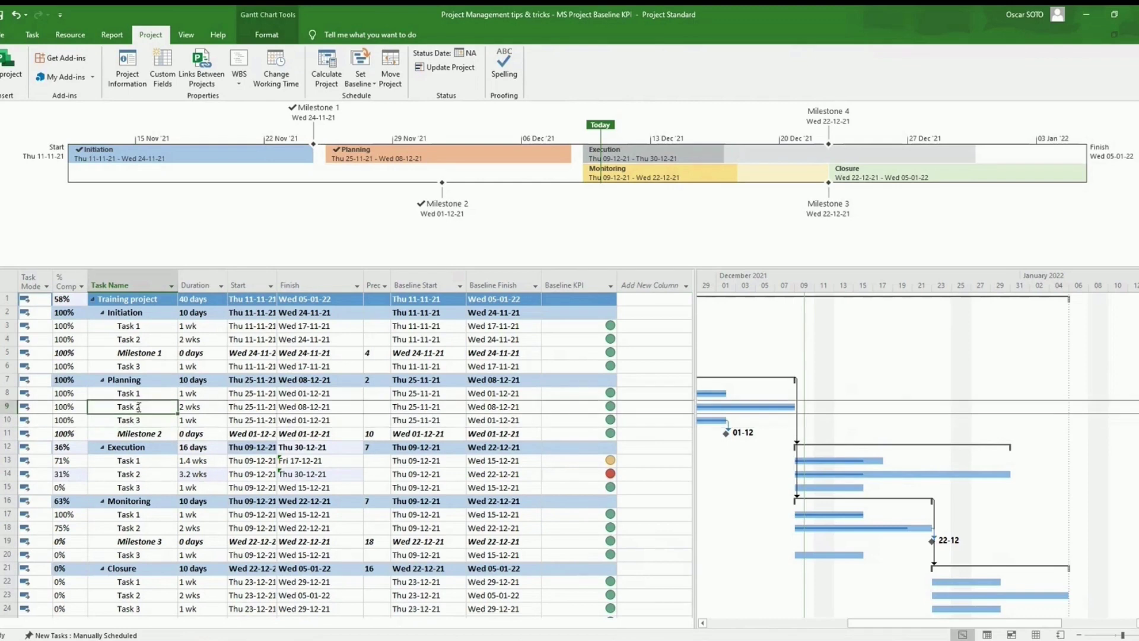